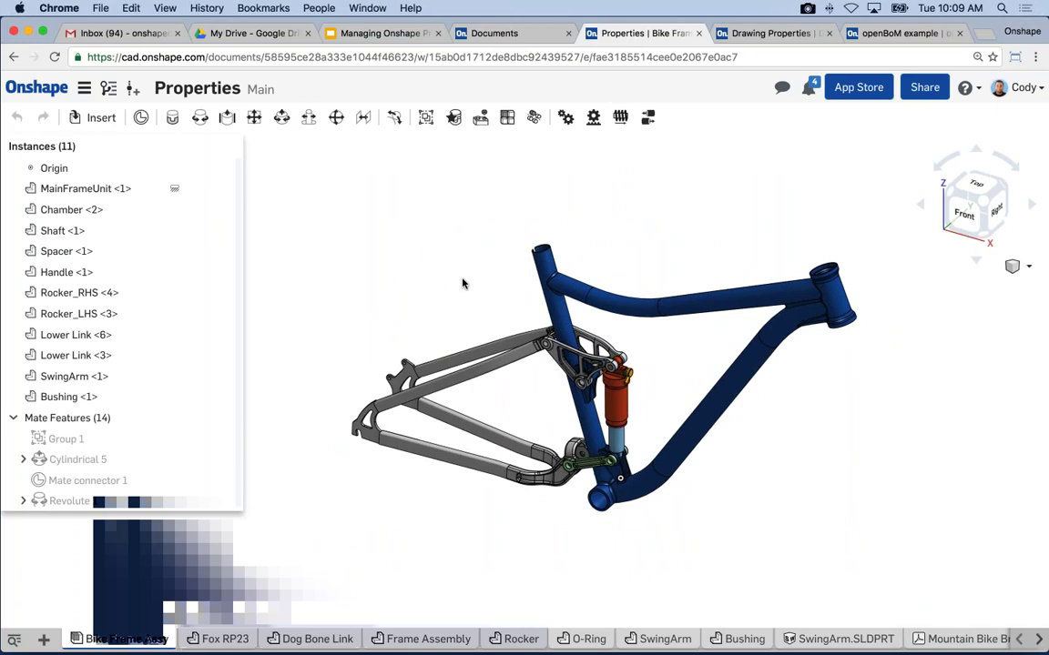
Step: In the workspace properties, set the Bike Frame Assy description to "Mountain Bike Frame Assy"
{"action": "left_click", "coordinate": [84, 88]}
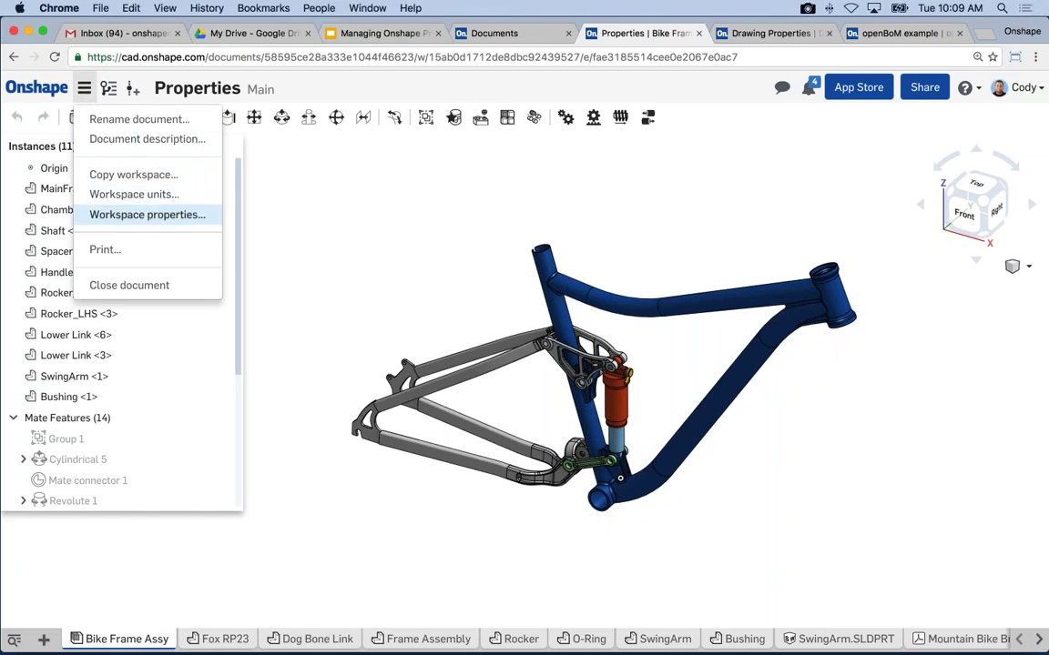
{"action": "left_click", "coordinate": [150, 219]}
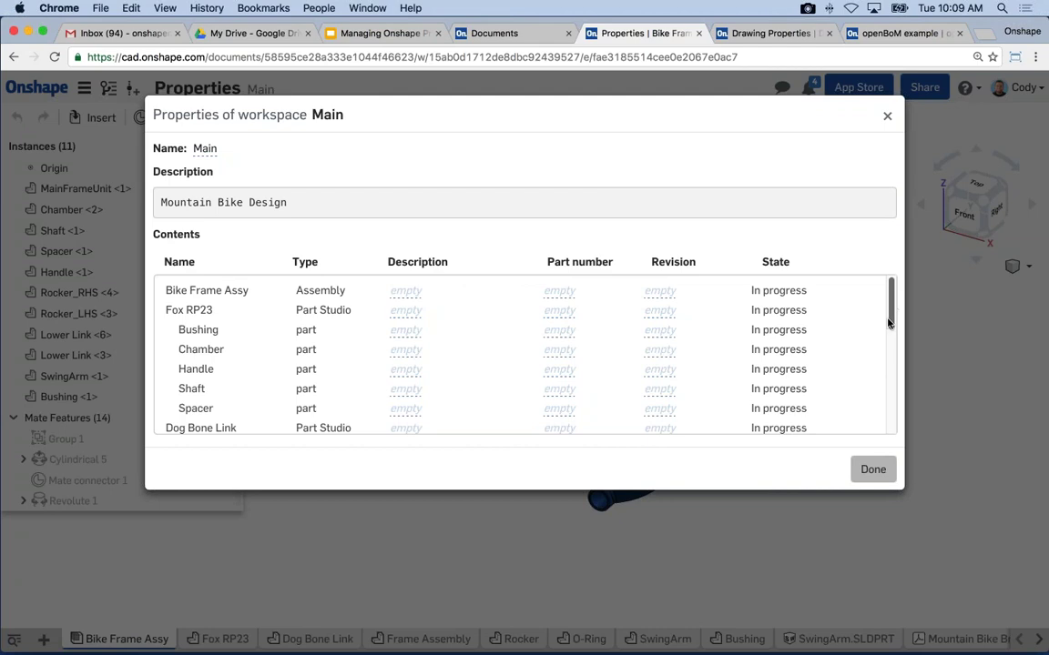
{"action": "scroll", "coordinate": [889, 323], "scroll_direction": "down", "scroll_amount": 3}
{"action": "scroll", "coordinate": [885, 307], "scroll_direction": "up", "scroll_amount": 3}
{"action": "left_click", "coordinate": [409, 294]}
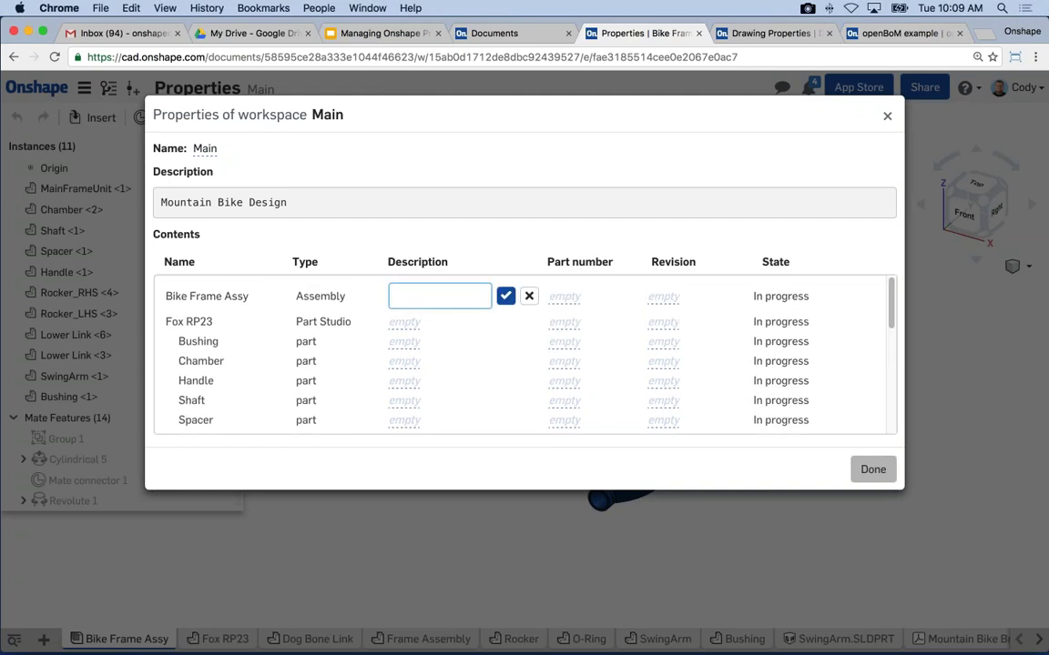
{"action": "type", "text": "Mount"}
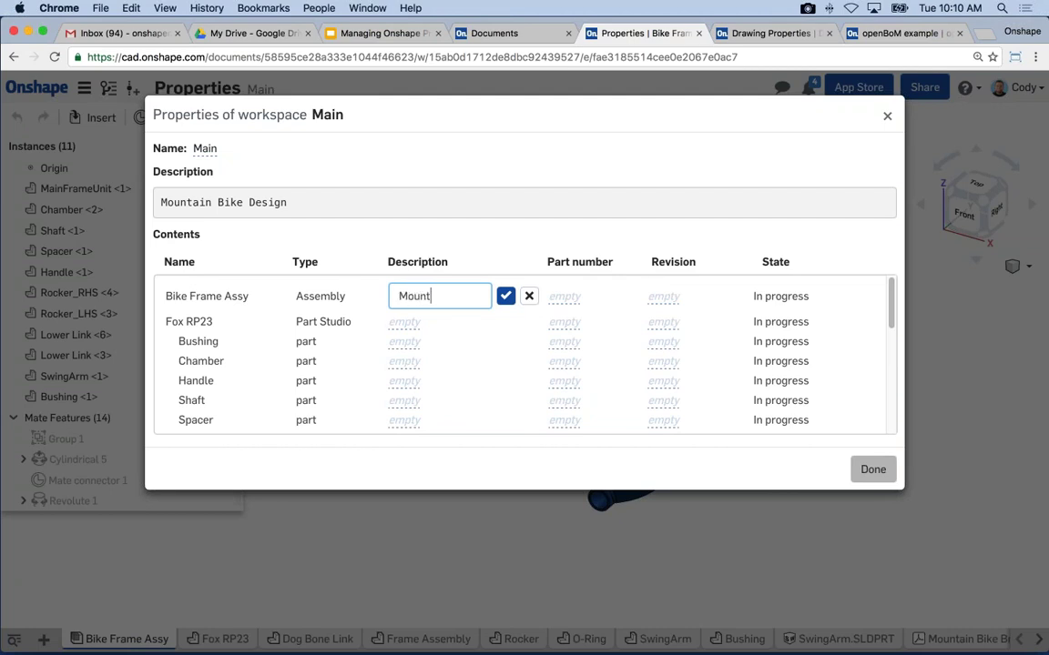
{"action": "type", "text": "ain Bike Frame Assy"}
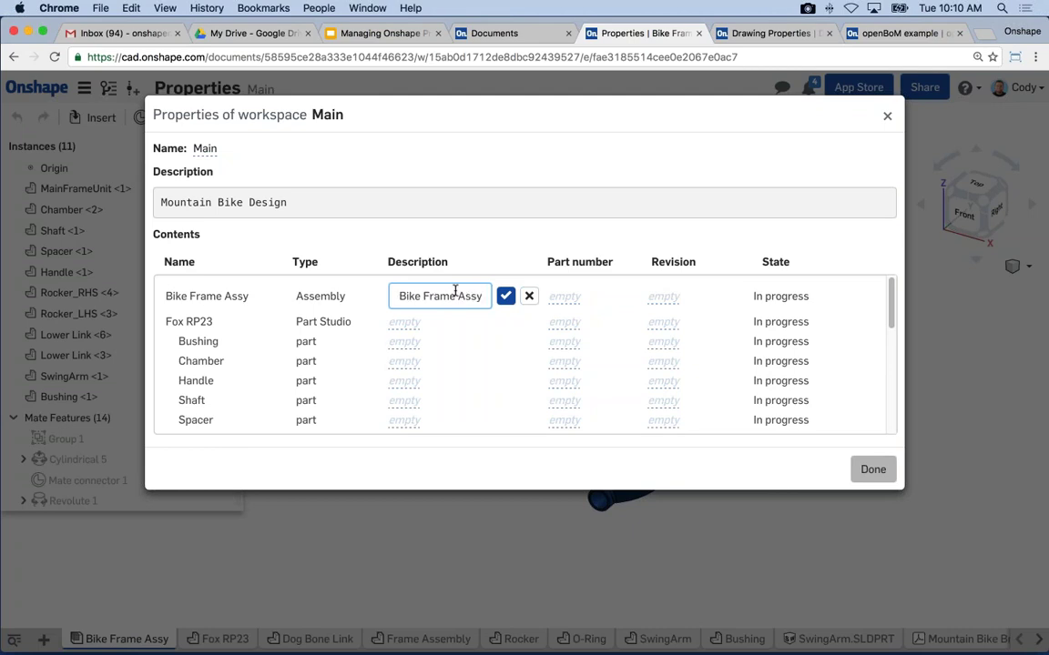
{"action": "left_click", "coordinate": [506, 298]}
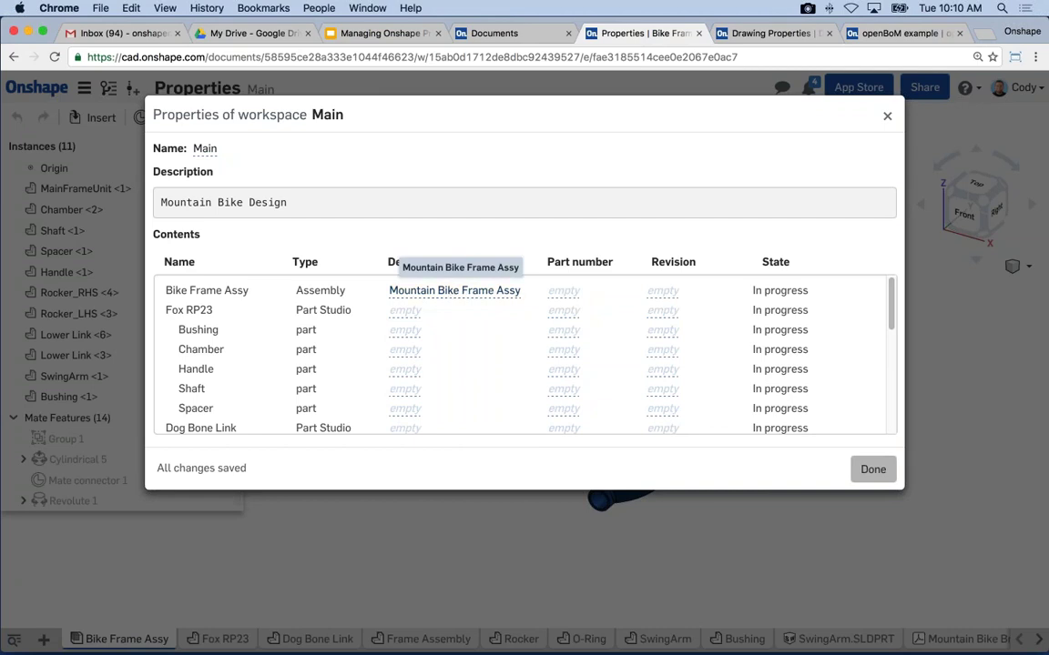
Step: Give Bike Frame Assy the part number FSG1567 and revision A
{"action": "left_click", "coordinate": [571, 292]}
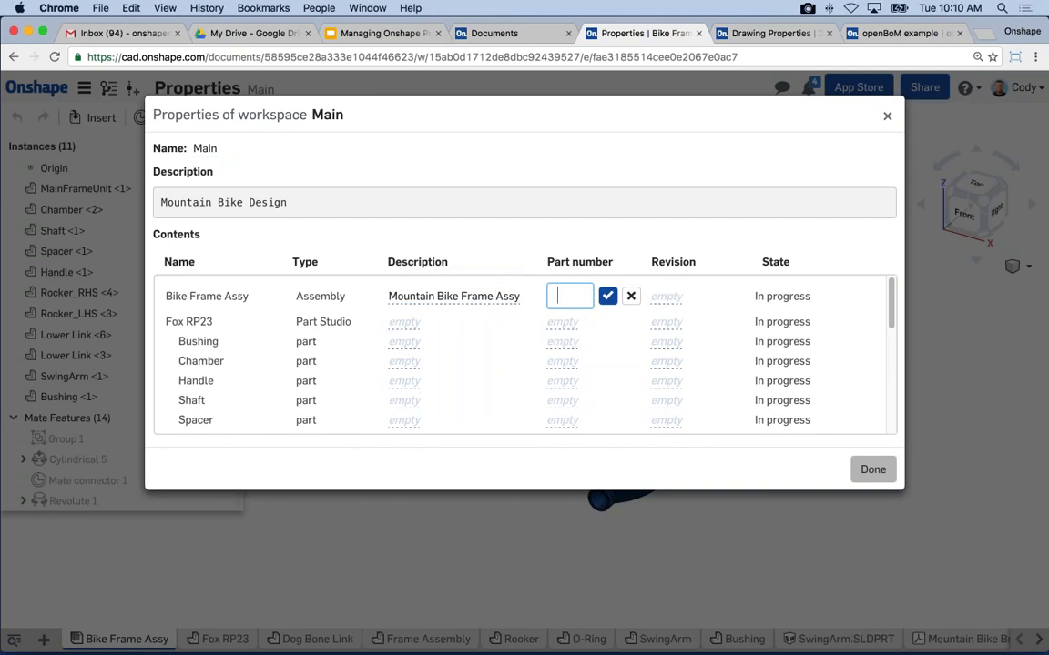
{"action": "type", "text": "FE-001-1567"}
{"action": "left_click", "coordinate": [607, 296]}
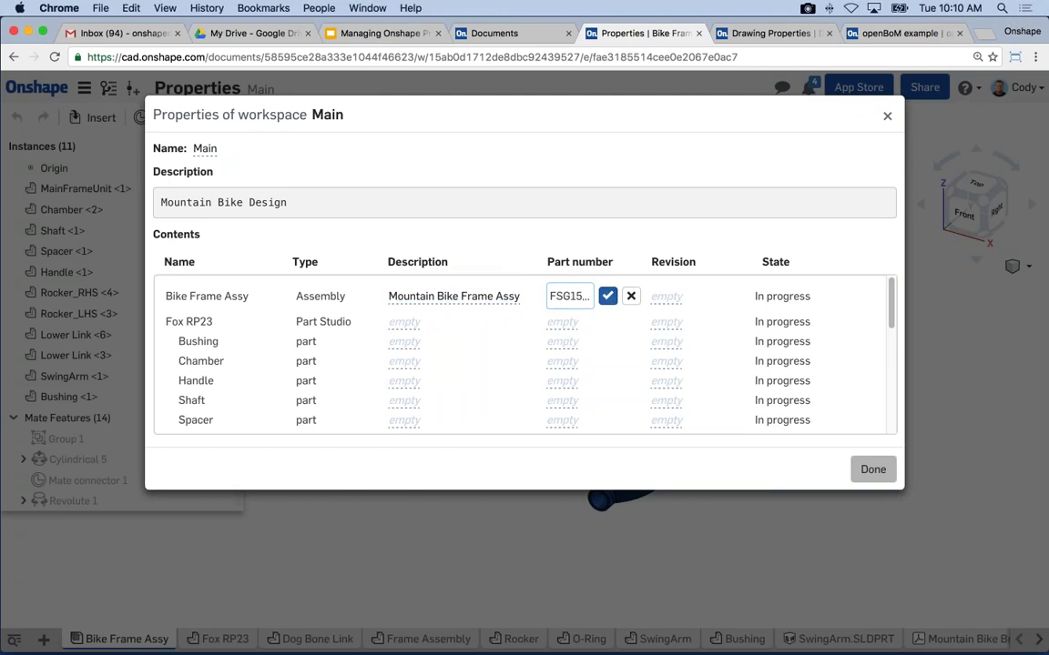
{"action": "left_click", "coordinate": [664, 290]}
{"action": "type", "text": "A"}
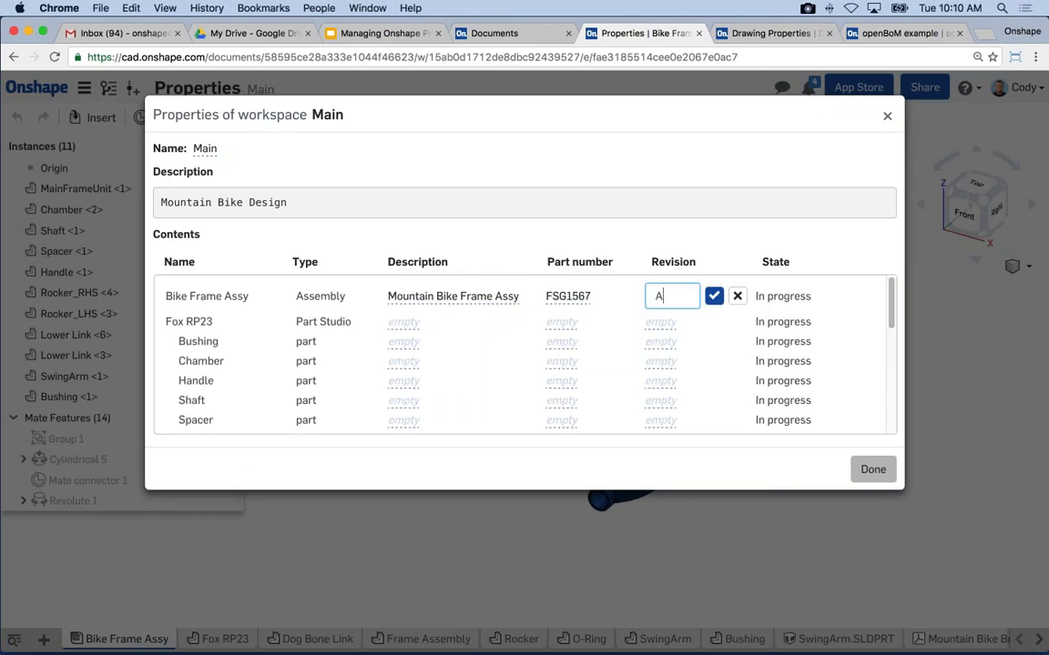
{"action": "left_click", "coordinate": [714, 296]}
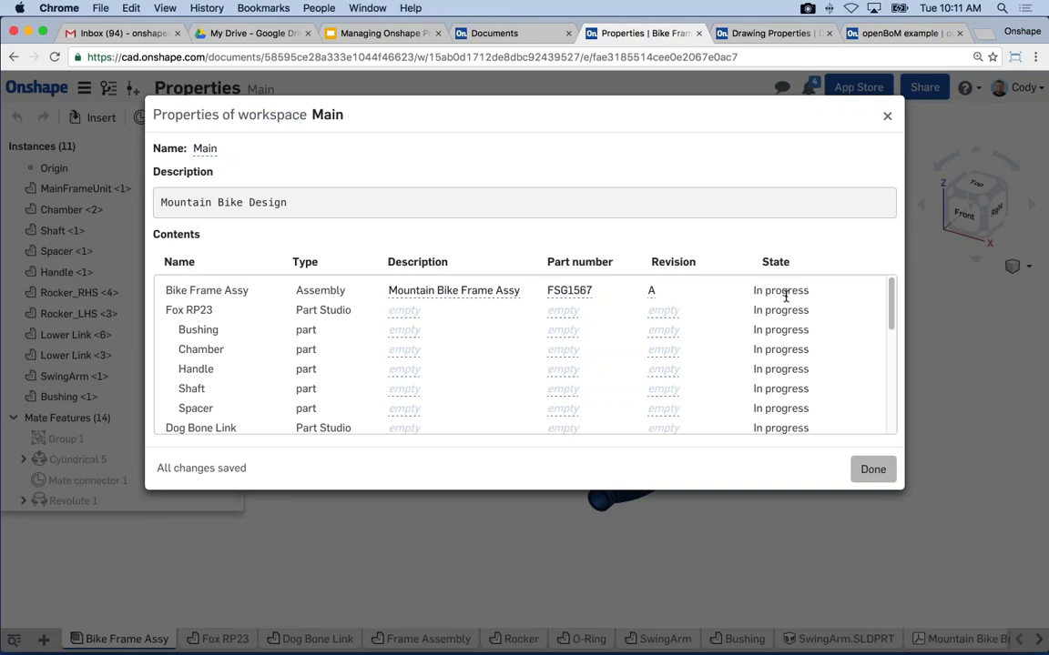
Step: Look through the whole contents list of the workspace properties, down to the PDF brochure, and close it
{"action": "scroll", "coordinate": [889, 299], "scroll_direction": "down", "scroll_amount": 3}
{"action": "scroll", "coordinate": [890, 291], "scroll_direction": "up", "scroll_amount": 3}
{"action": "left_click_drag", "start_coordinate": [889, 326], "coordinate": [889, 424]}
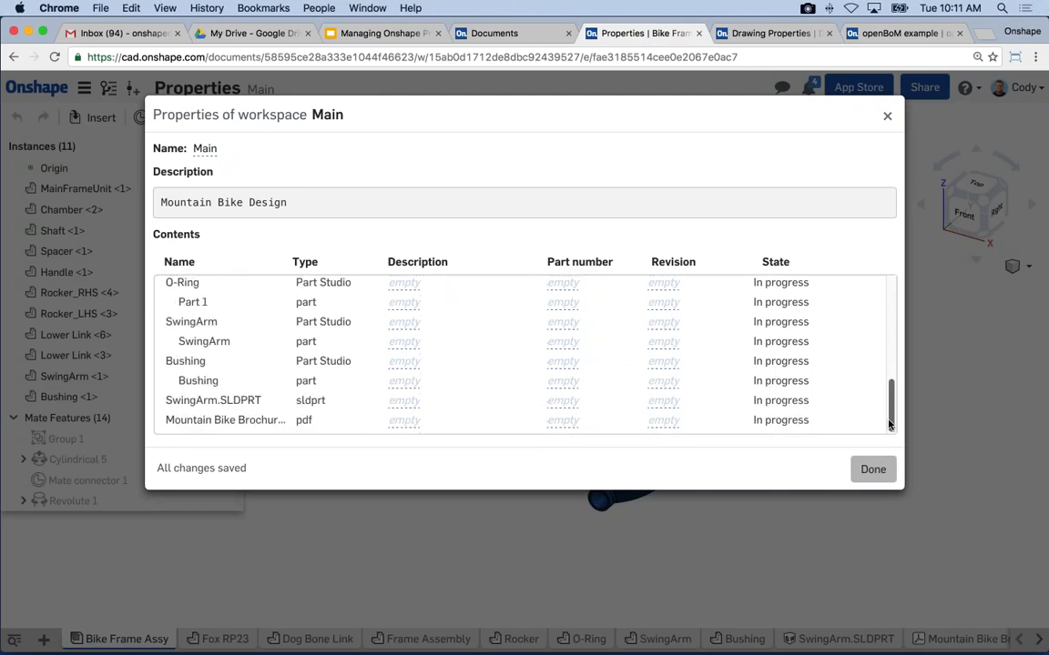
{"action": "key", "text": "Escape"}
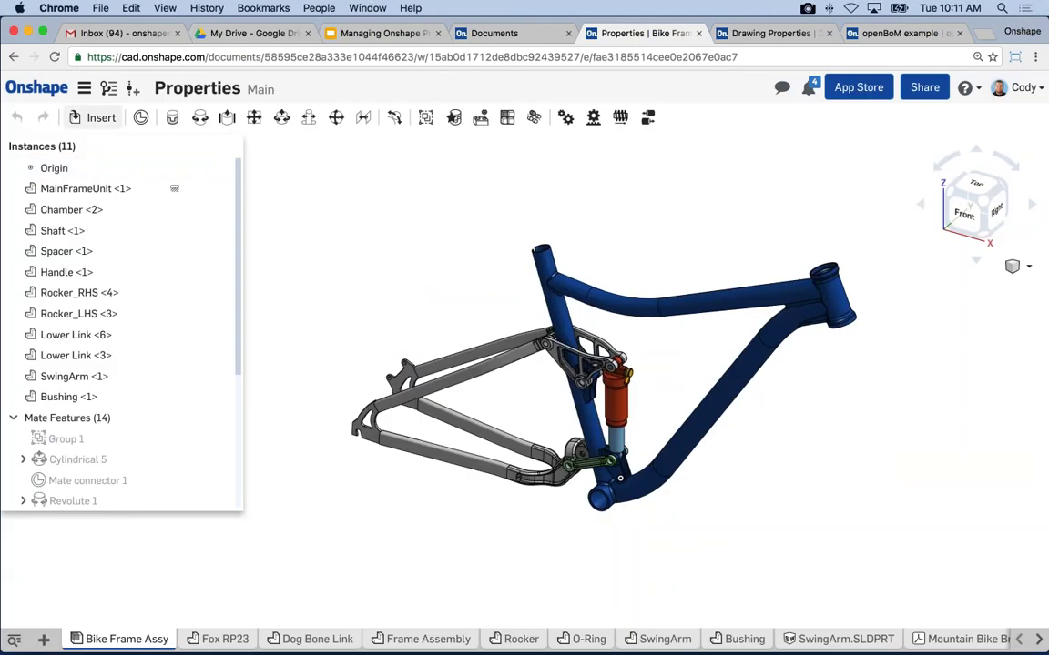
Step: Reopen the workspace properties, open the workspace description for editing, and close the properties with the text as it is
{"action": "left_click", "coordinate": [89, 92]}
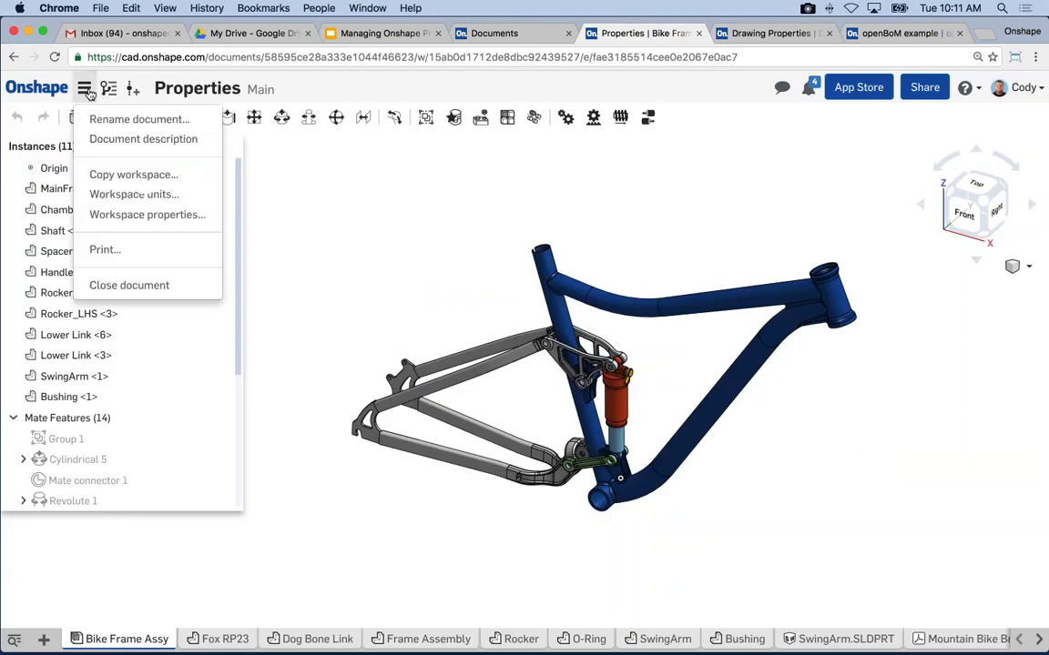
{"action": "left_click", "coordinate": [156, 217]}
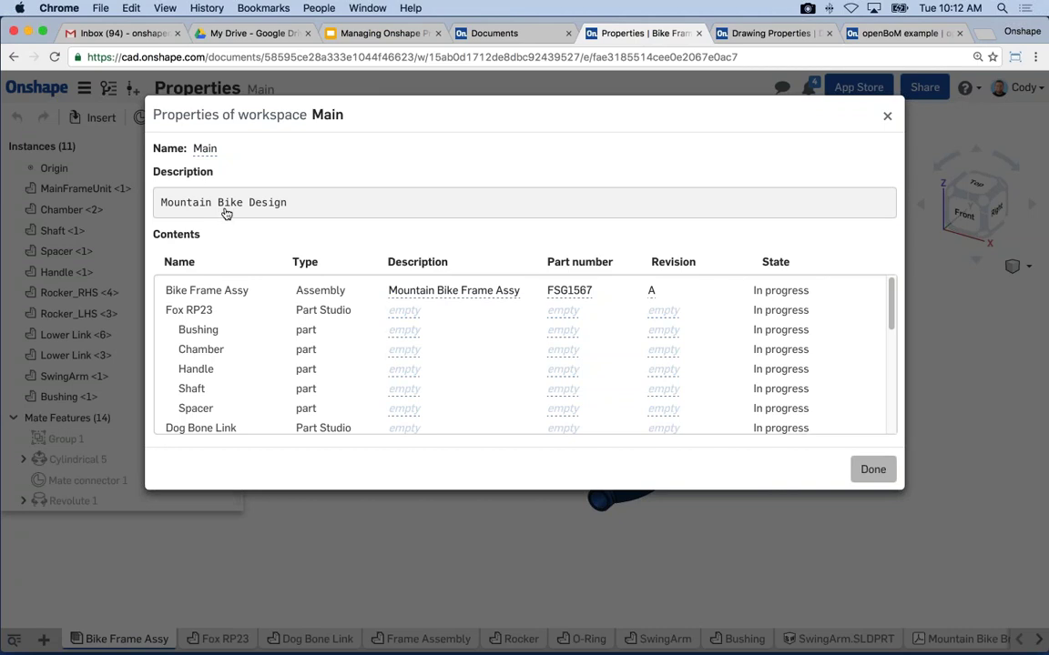
{"action": "left_click", "coordinate": [280, 202]}
{"action": "triple_click", "coordinate": [234, 201]}
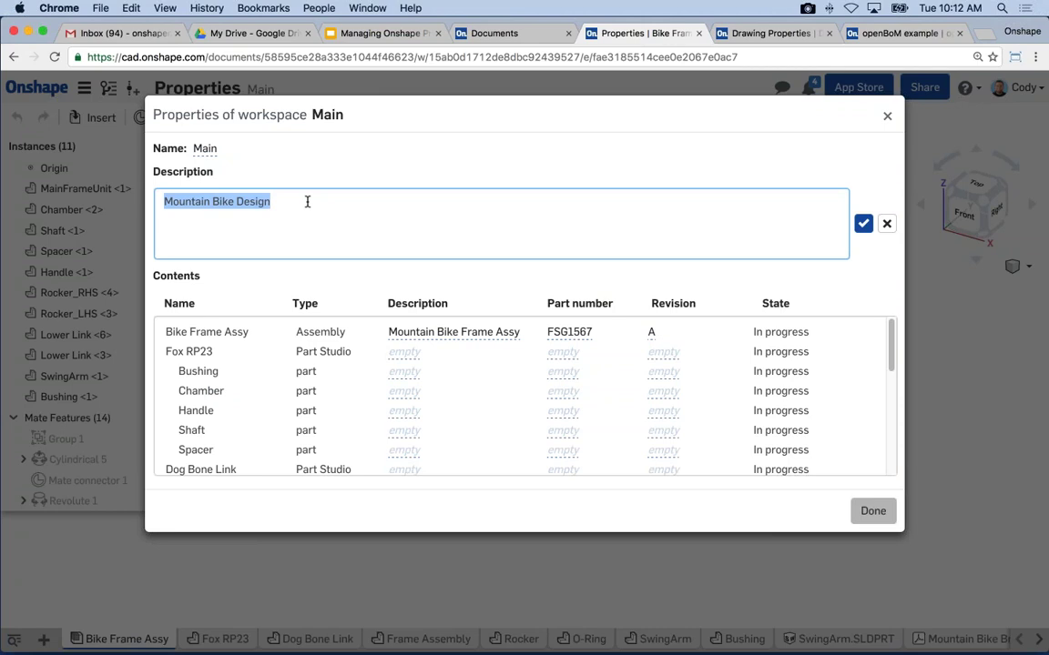
{"action": "key", "text": "Return"}
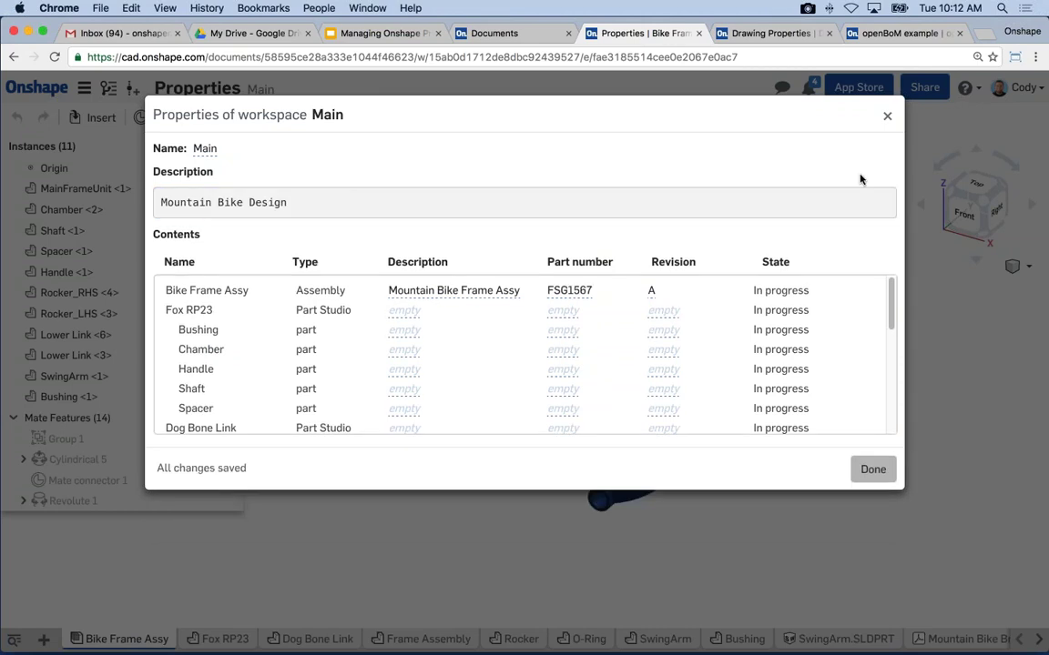
{"action": "left_click", "coordinate": [871, 468]}
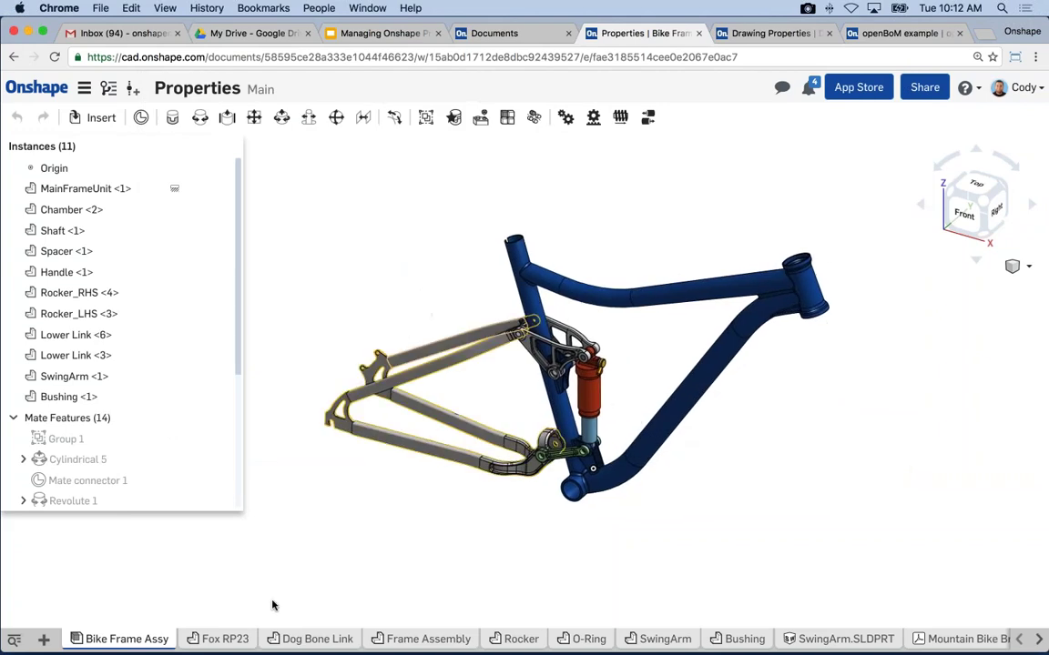
Step: Switch to the Fox RP23 Part Studio, view its properties, and close them
{"action": "left_click", "coordinate": [235, 638]}
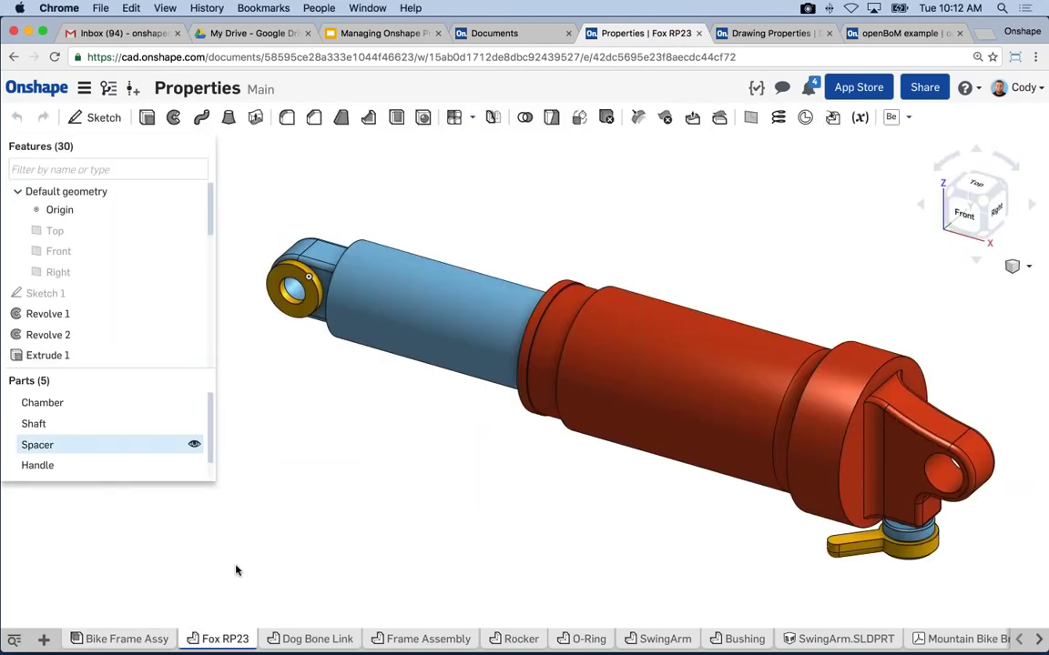
{"action": "right_click", "coordinate": [230, 640]}
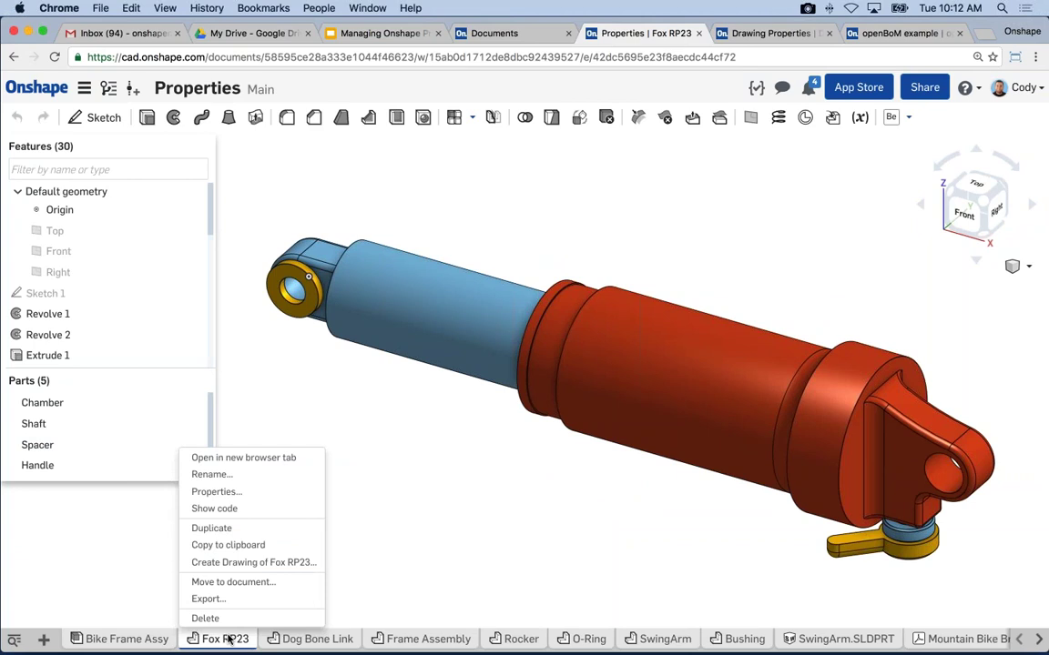
{"action": "left_click", "coordinate": [221, 493]}
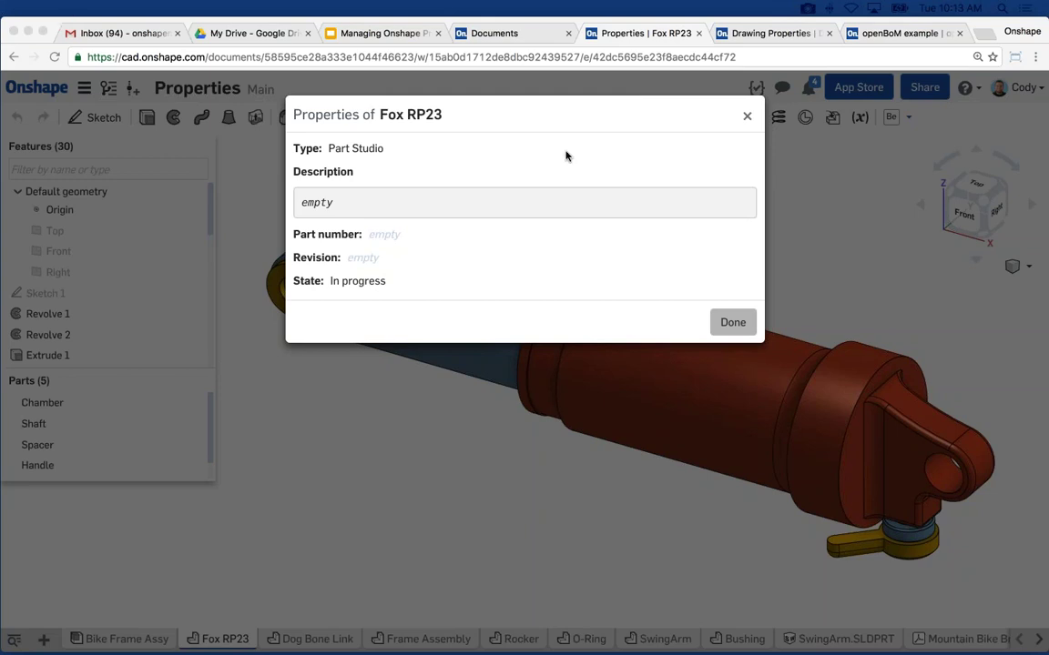
{"action": "left_click", "coordinate": [746, 116]}
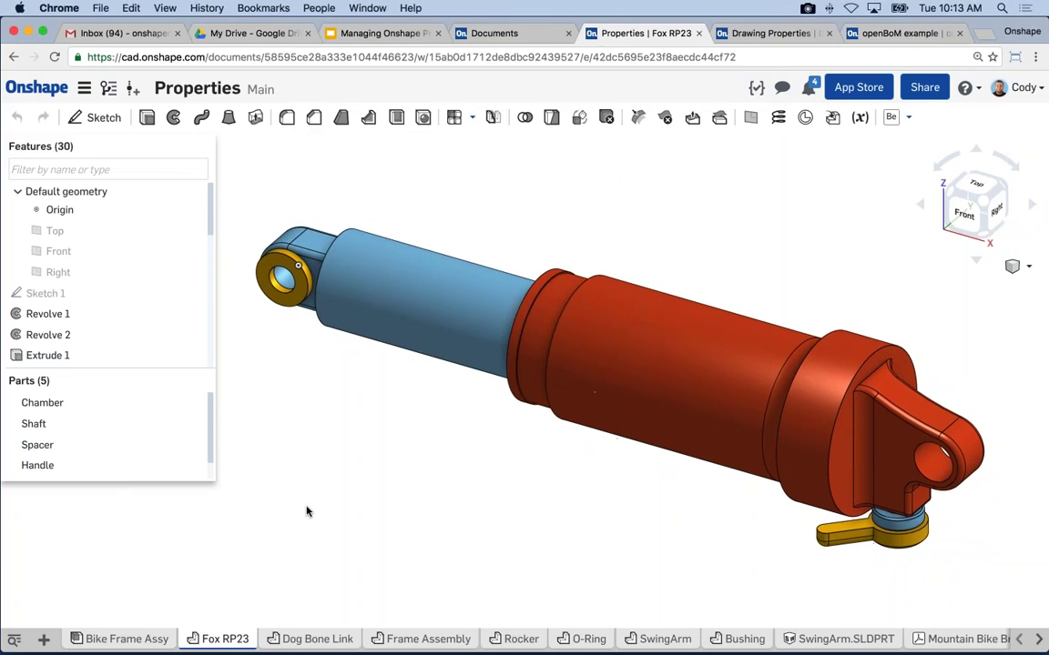
Step: View the properties of the Spacer part and close them
{"action": "right_click", "coordinate": [133, 451]}
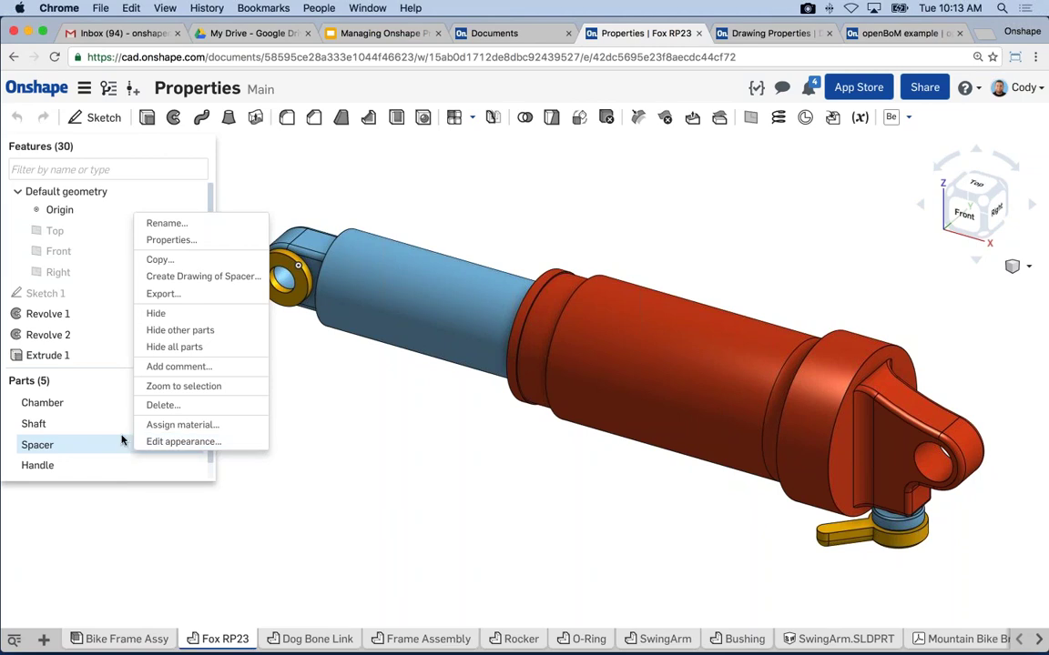
{"action": "left_click", "coordinate": [171, 240]}
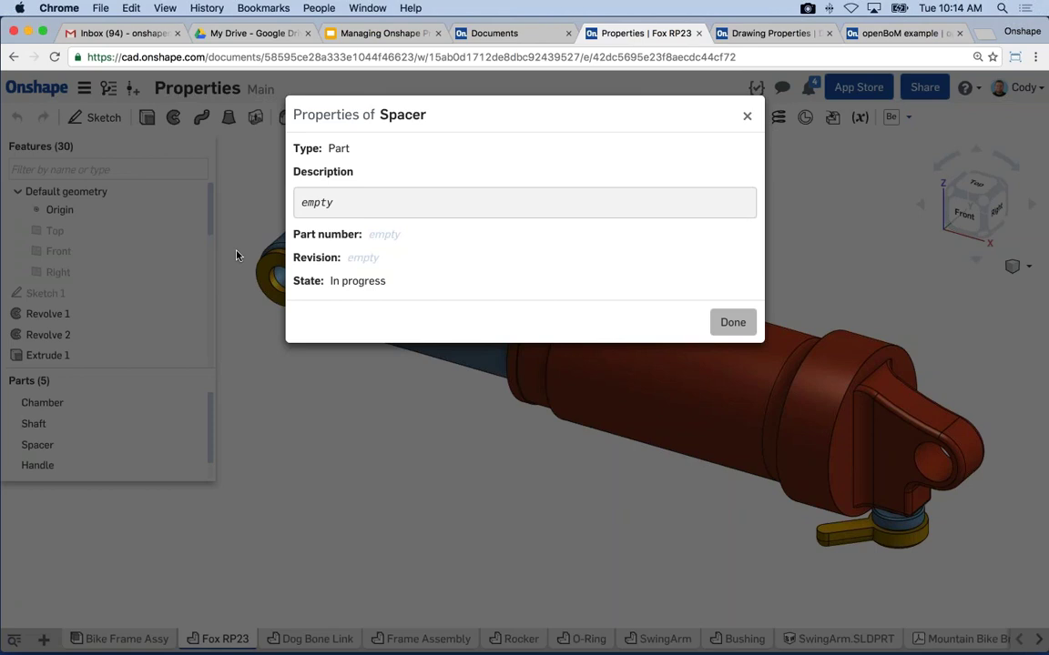
{"action": "left_click", "coordinate": [748, 119]}
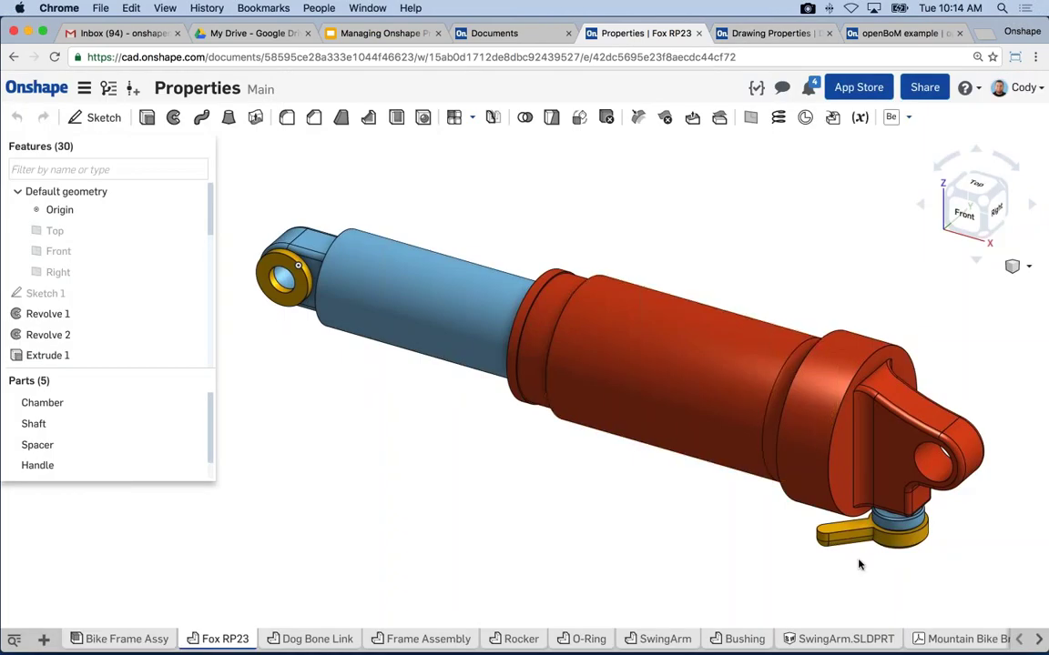
Step: In the Drawing Properties document, set the description property of Drawing 1 to "Seal Retainer"
{"action": "left_click", "coordinate": [1038, 641]}
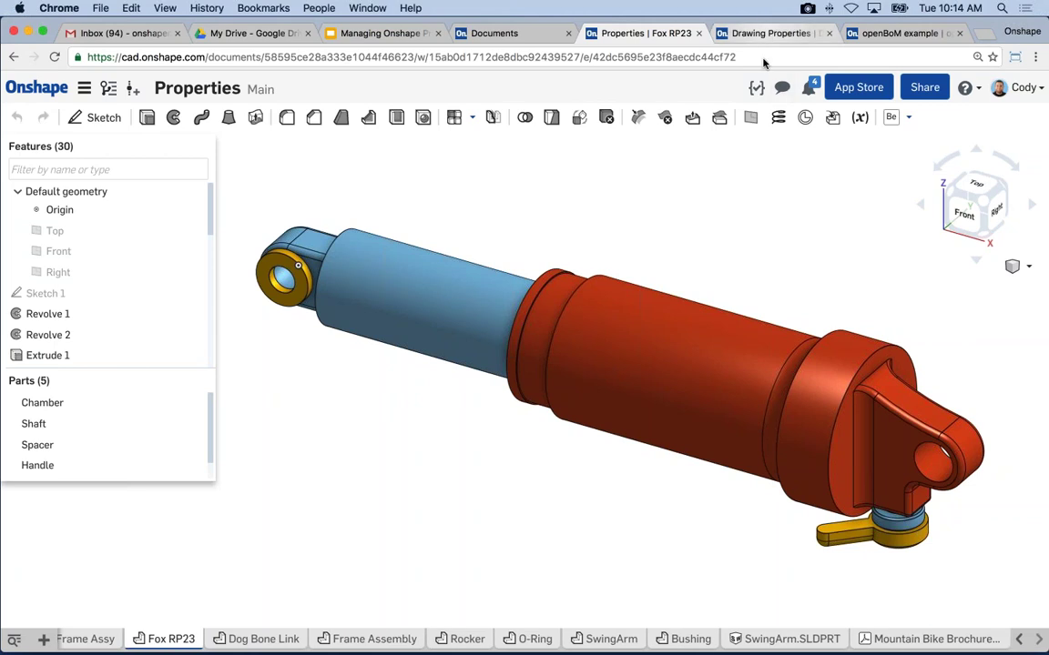
{"action": "left_click", "coordinate": [769, 33]}
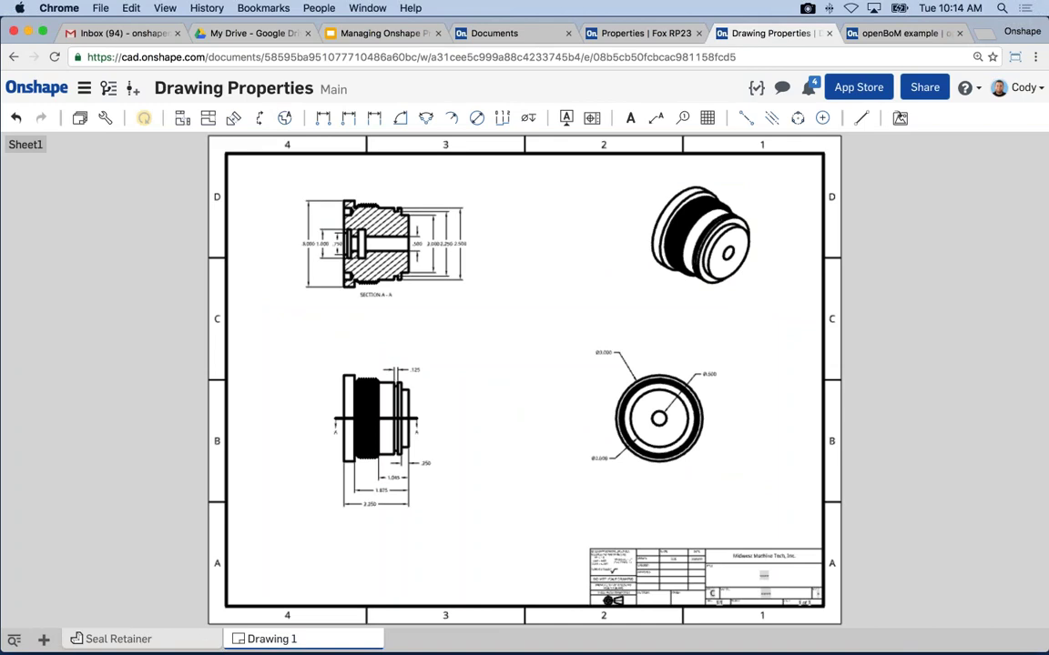
{"action": "right_click", "coordinate": [273, 640]}
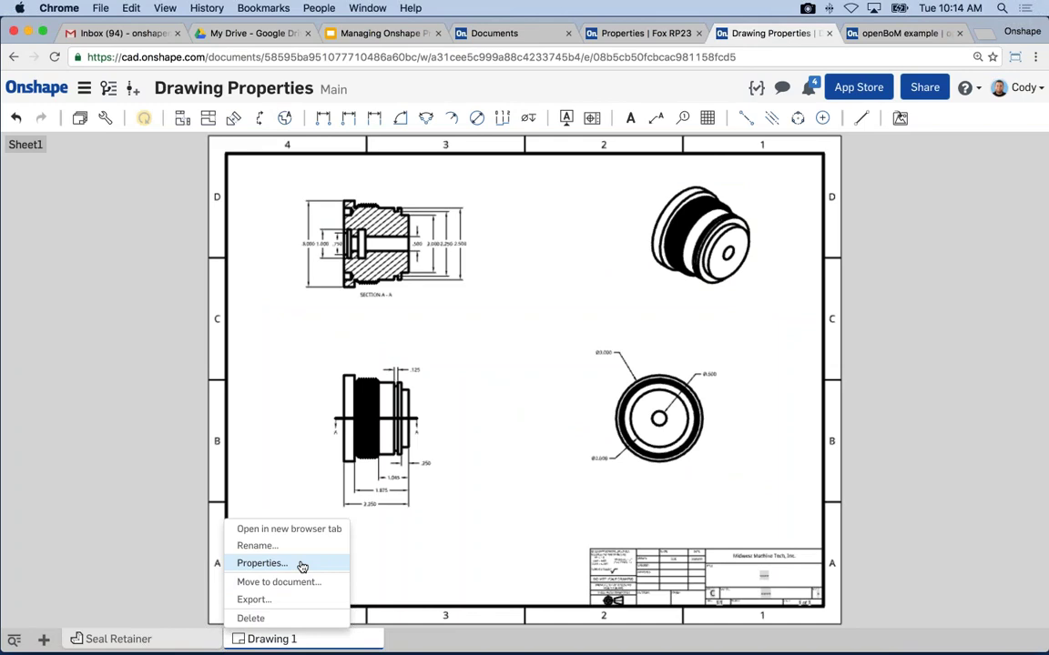
{"action": "left_click", "coordinate": [262, 563]}
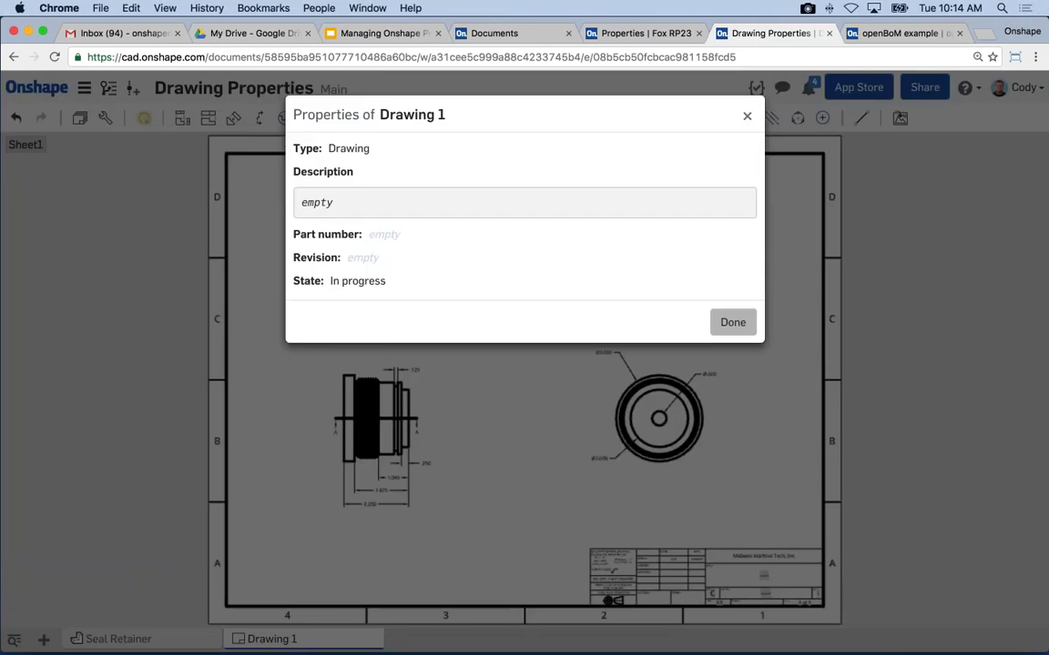
{"action": "left_click", "coordinate": [383, 209]}
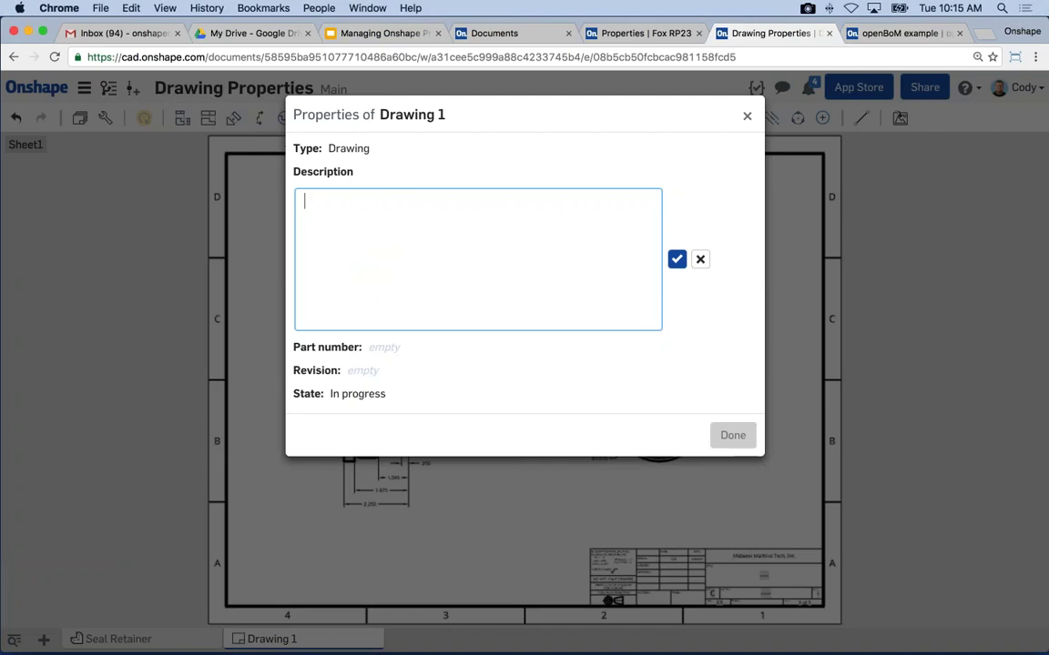
{"action": "type", "text": "Seal Retainer"}
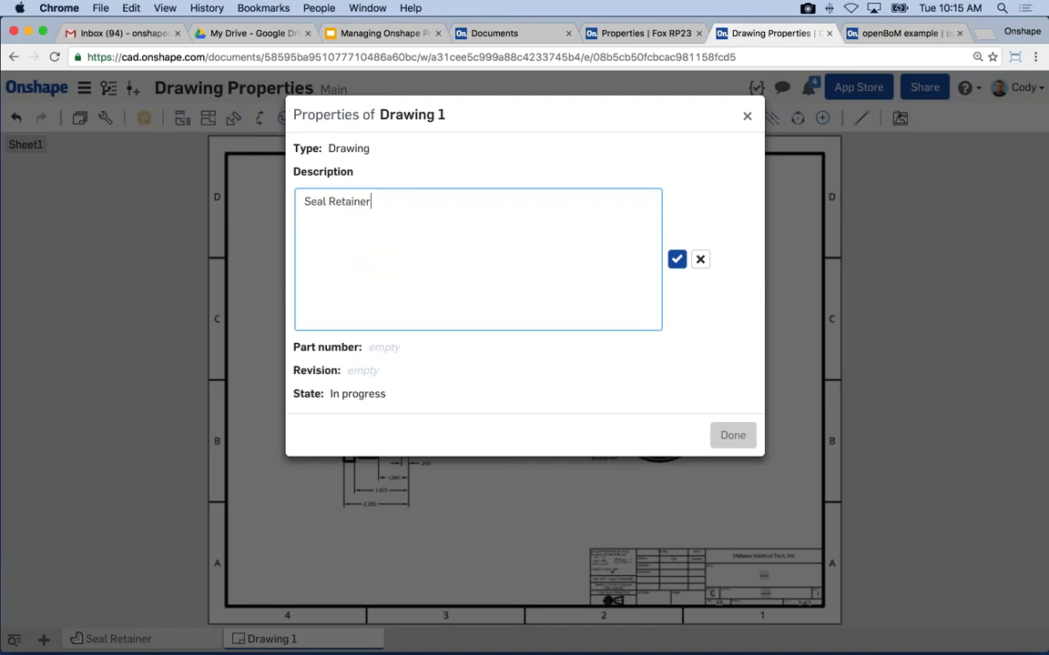
{"action": "left_click", "coordinate": [677, 261]}
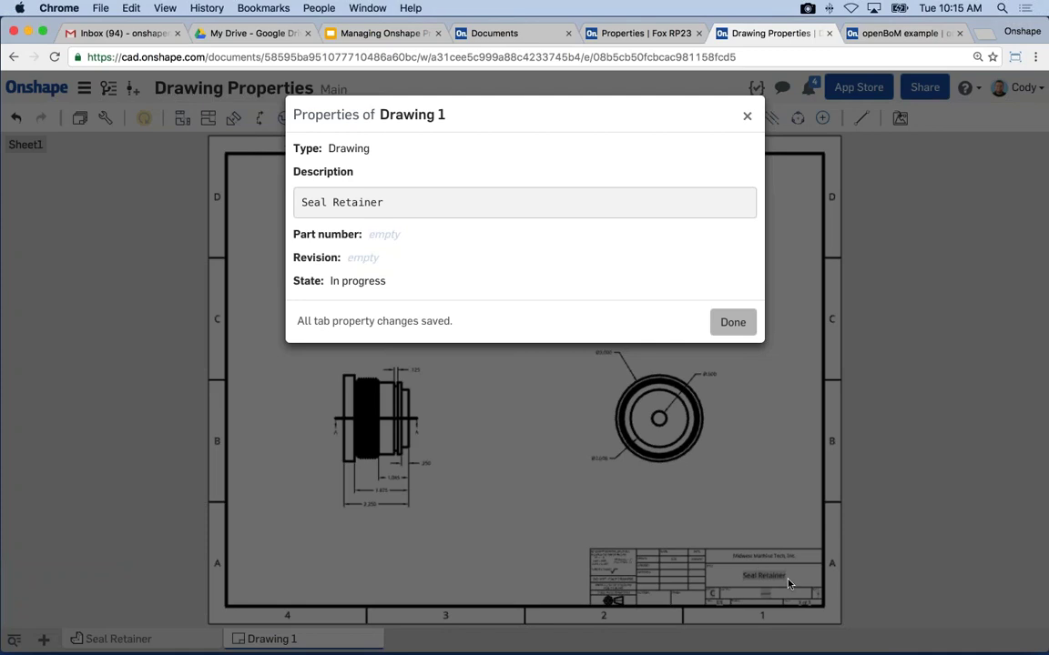
Step: Set the part number of Drawing 1 to BV1452 and its revision to B
{"action": "left_click", "coordinate": [384, 234]}
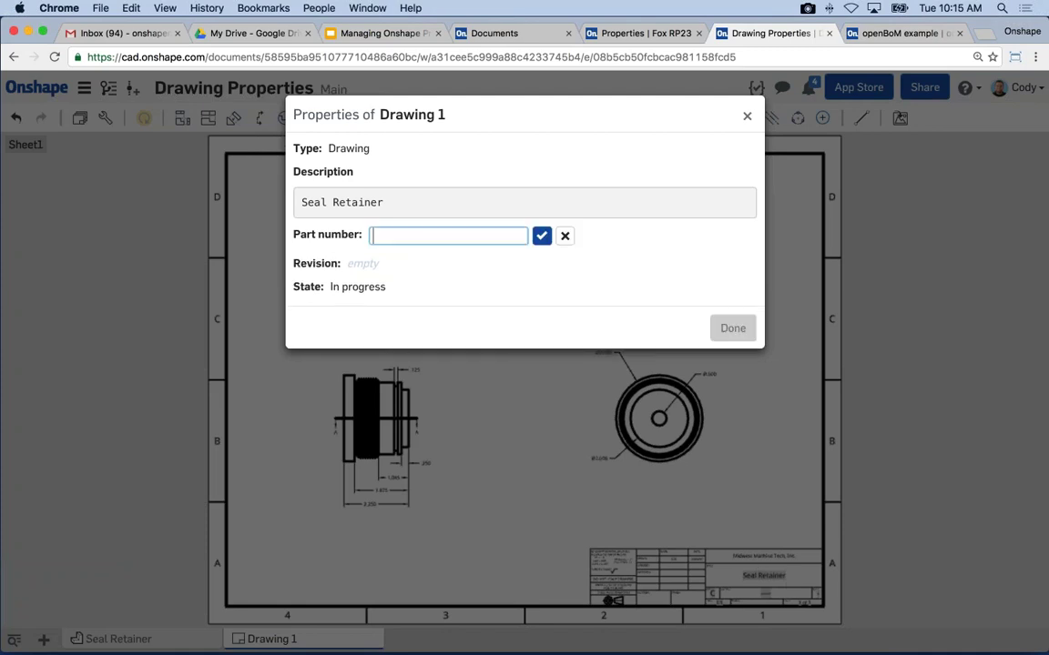
{"action": "type", "text": "BV1452"}
{"action": "left_click", "coordinate": [542, 235]}
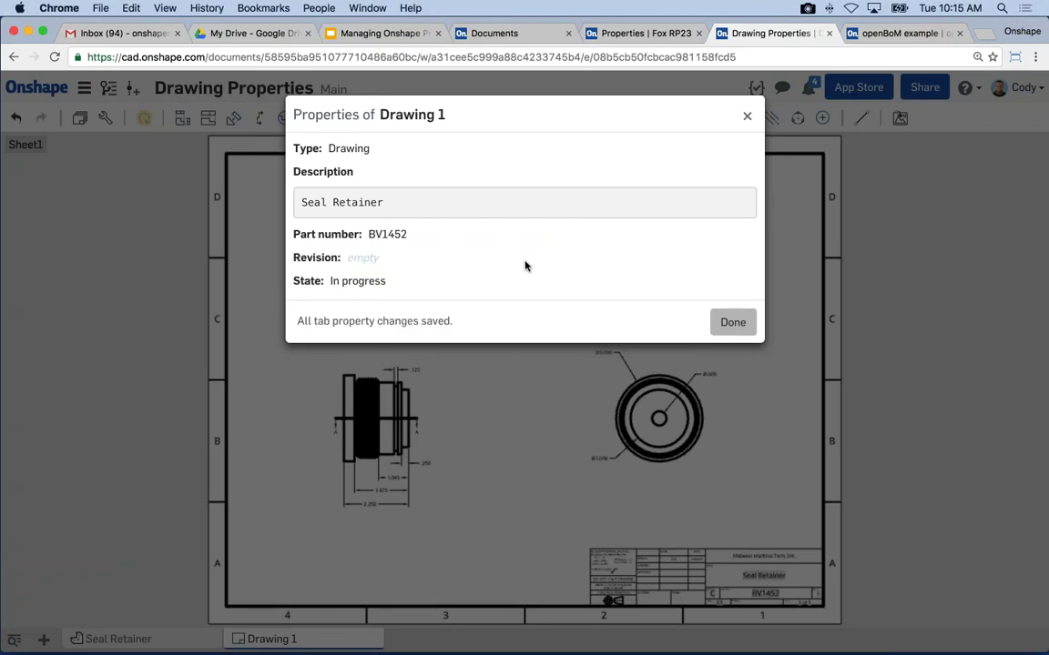
{"action": "left_click", "coordinate": [362, 258]}
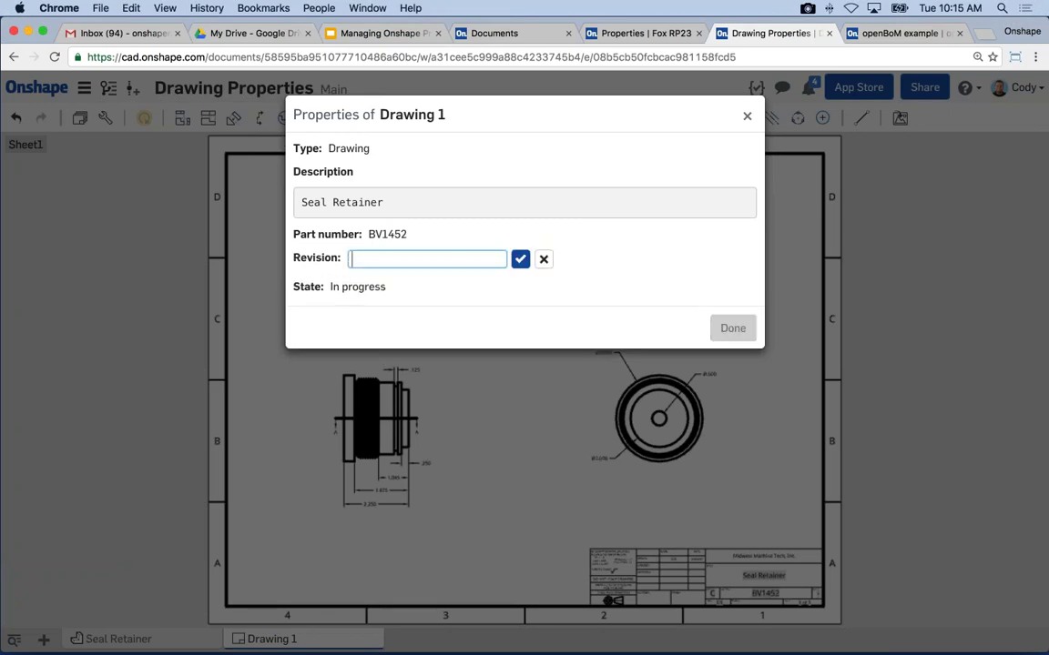
{"action": "type", "text": "B"}
{"action": "key", "text": "Return"}
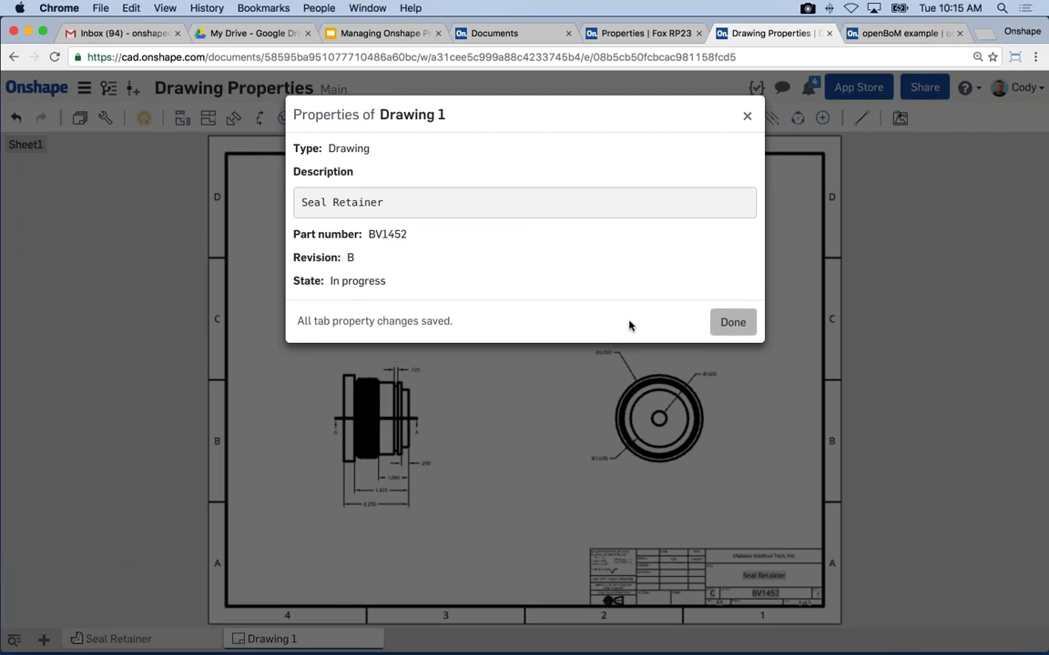
Step: Inspect the title block of Drawing 1, reopen the drawing's properties to compare them, and close them
{"action": "left_click", "coordinate": [733, 322]}
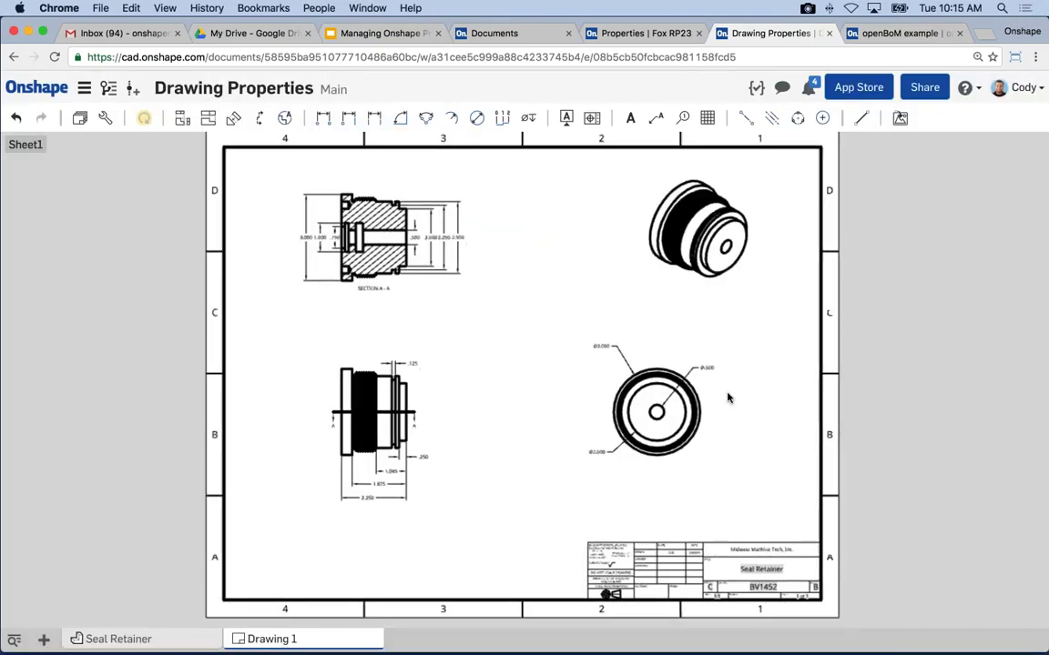
{"action": "scroll", "coordinate": [727, 515], "scroll_direction": "up", "scroll_amount": 5}
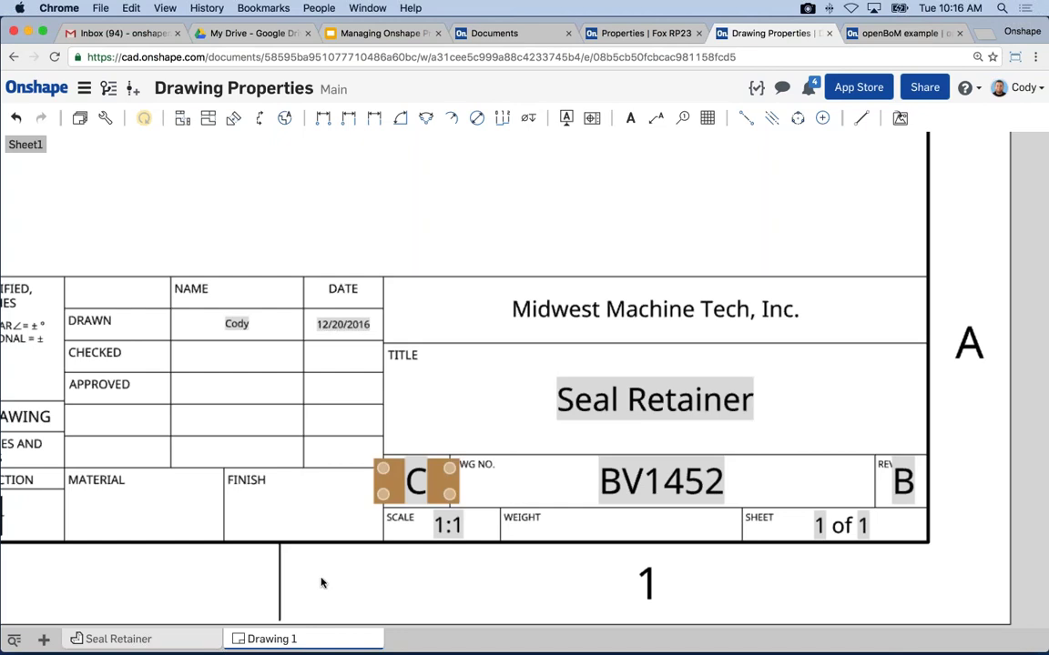
{"action": "right_click", "coordinate": [264, 639]}
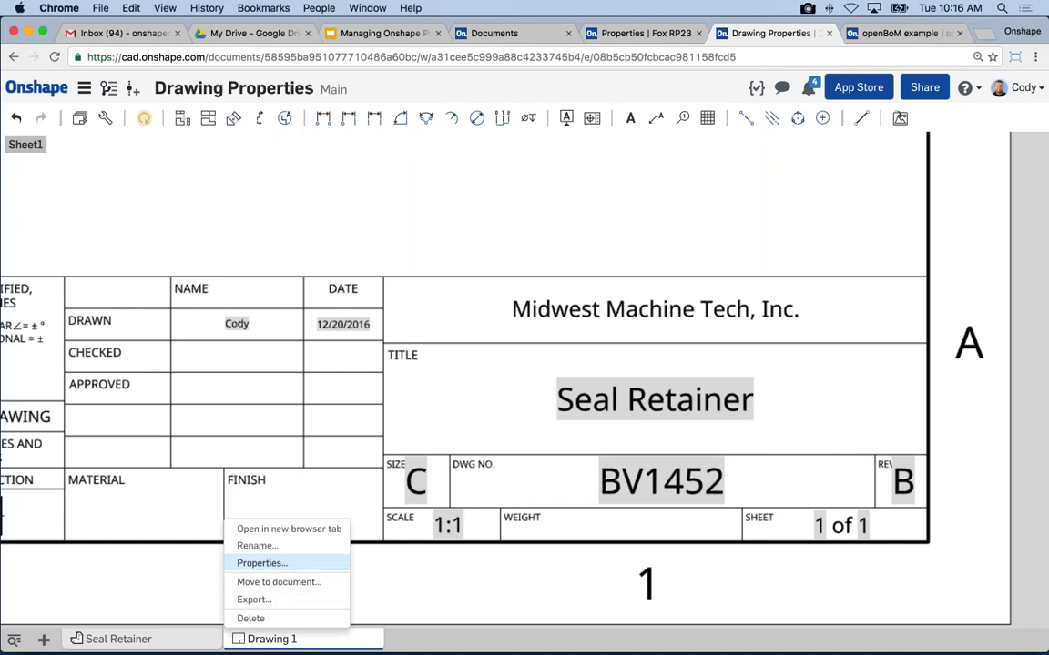
{"action": "left_click", "coordinate": [262, 563]}
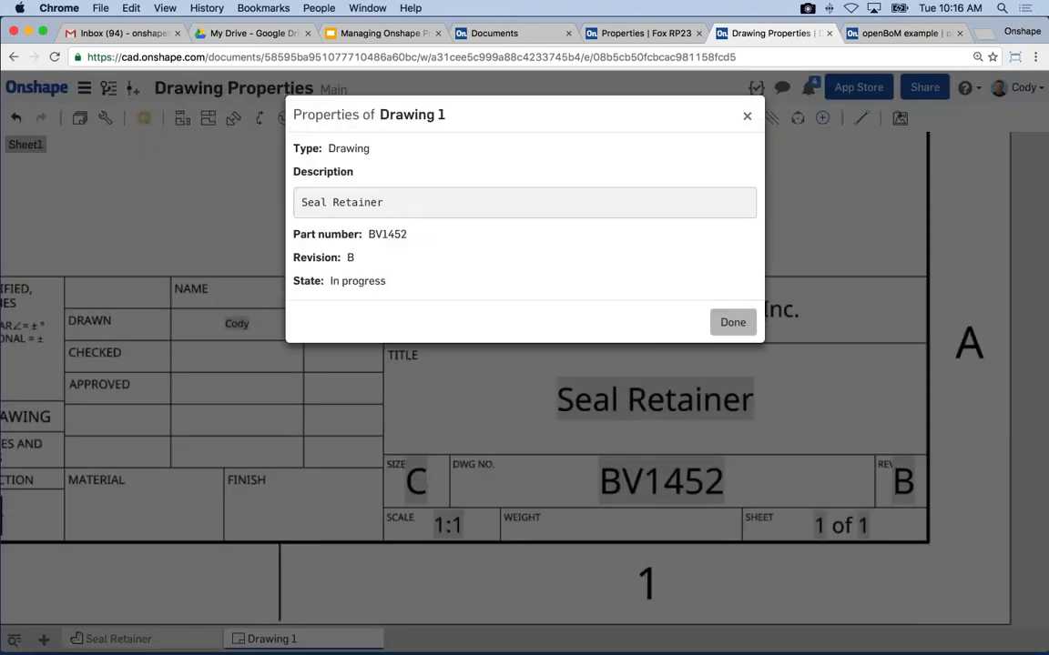
{"action": "left_click", "coordinate": [737, 324]}
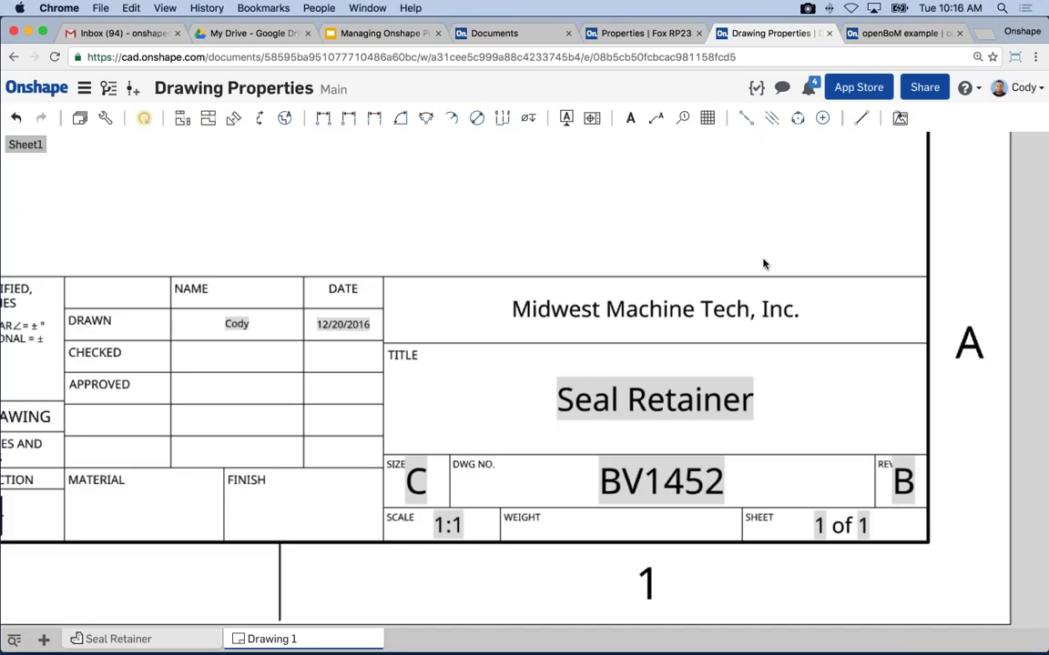
Step: Examine the title block of the Seal Retainer drawing and the whole sheet
{"action": "scroll", "coordinate": [759, 266], "scroll_direction": "down", "scroll_amount": 2}
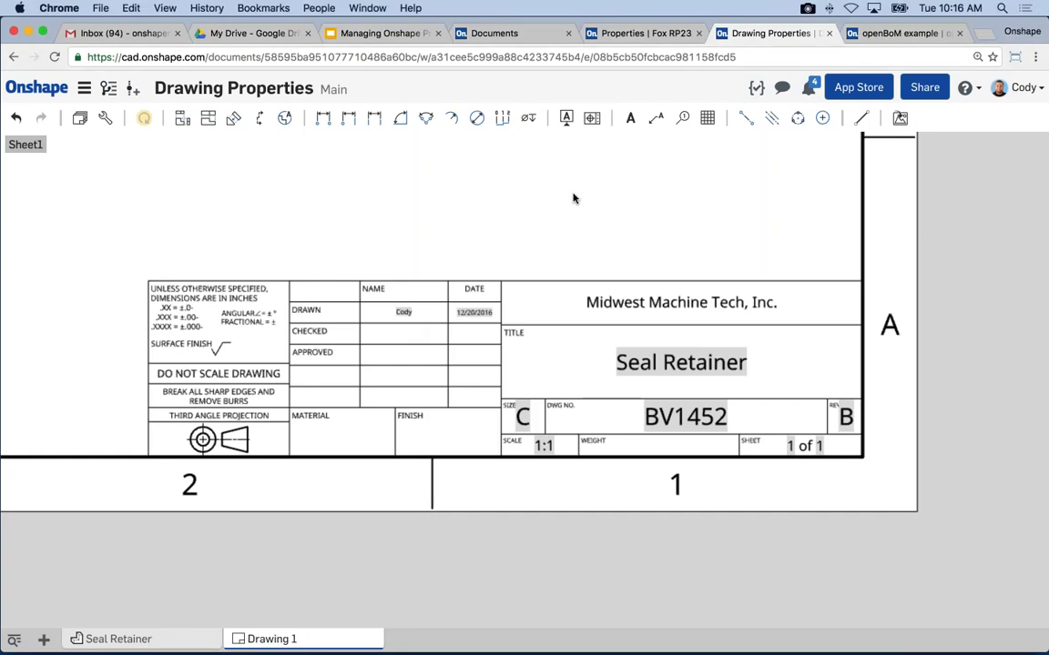
{"action": "scroll", "coordinate": [564, 196], "scroll_direction": "down", "scroll_amount": 4}
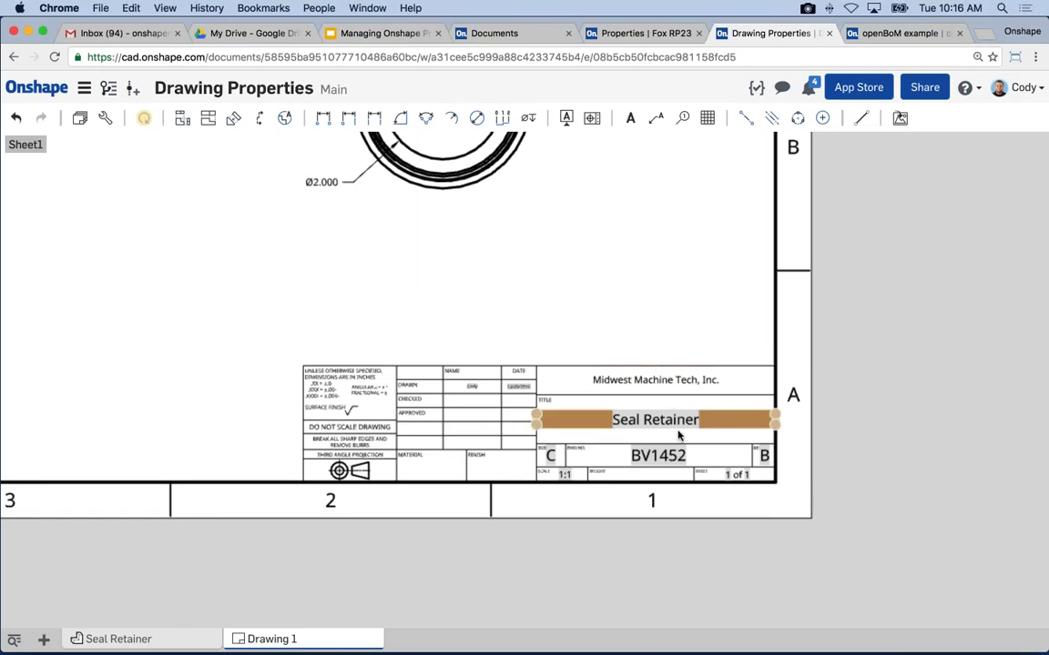
{"action": "scroll", "coordinate": [678, 435], "scroll_direction": "up", "scroll_amount": 1}
{"action": "scroll", "coordinate": [678, 432], "scroll_direction": "down", "scroll_amount": 3}
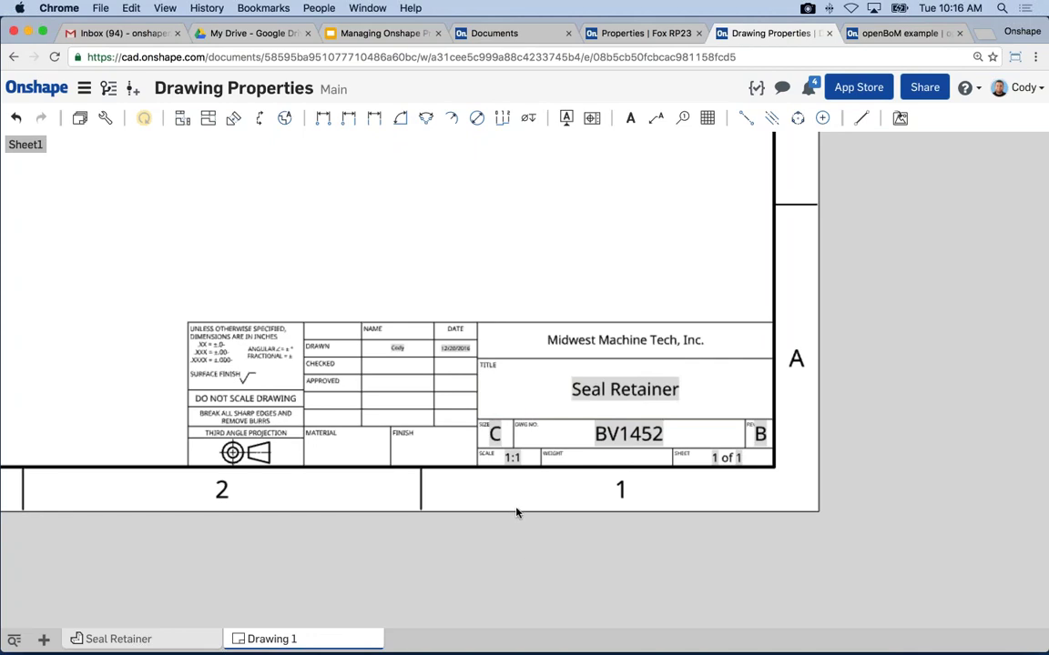
{"action": "scroll", "coordinate": [571, 260], "scroll_direction": "down", "scroll_amount": 3}
{"action": "mouse_move", "coordinate": [489, 255]}
{"action": "right_mouse_down"}
{"action": "mouse_move", "coordinate": [590, 453]}
{"action": "mouse_move", "coordinate": [641, 515]}
{"action": "right_mouse_up"}
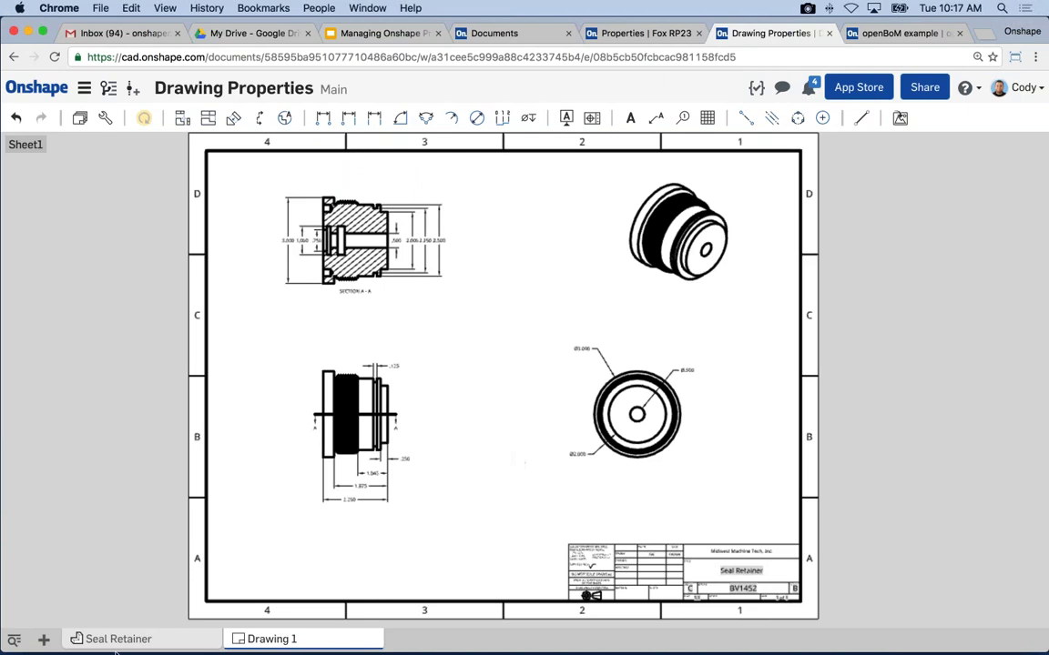
{"action": "right_click", "coordinate": [268, 639]}
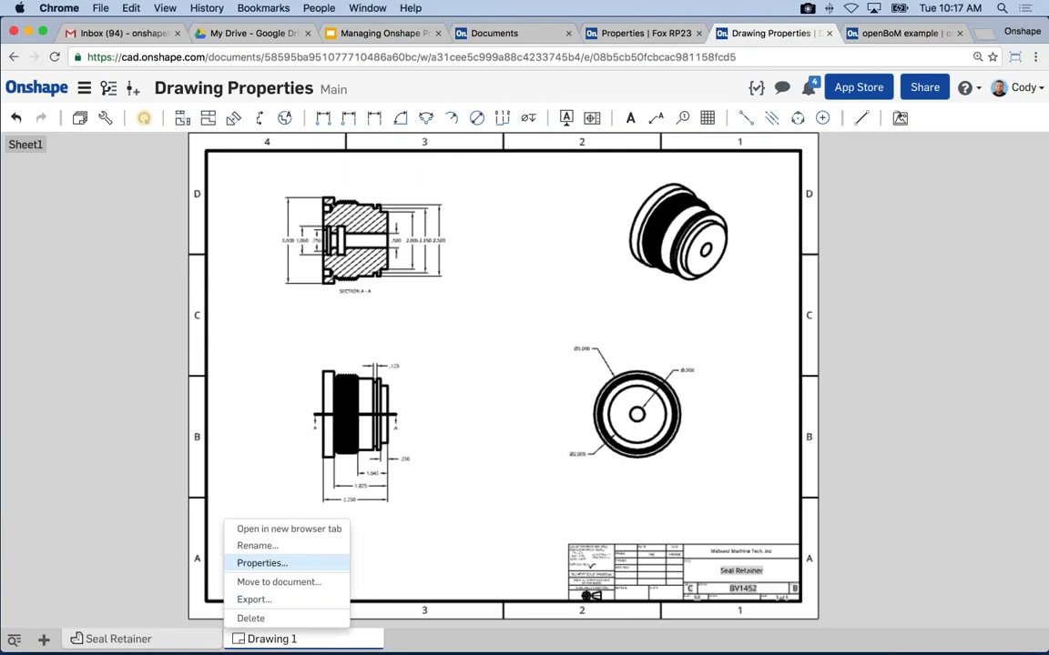
{"action": "left_click", "coordinate": [538, 537]}
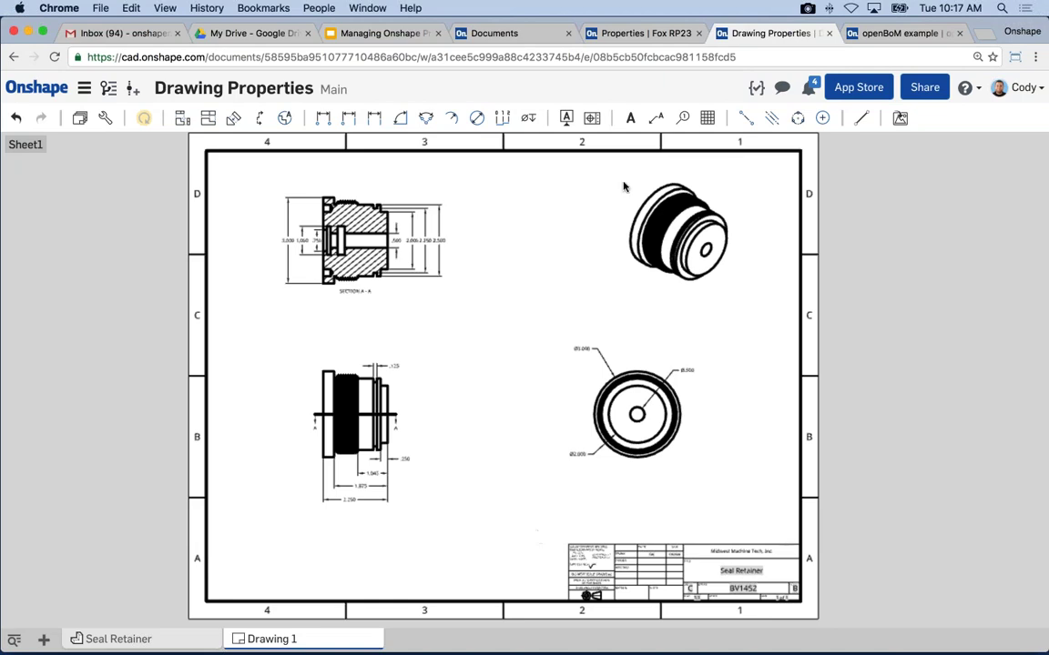
Step: In the Properties document, start a new version from Main with the description "Revision A"
{"action": "left_click", "coordinate": [628, 33]}
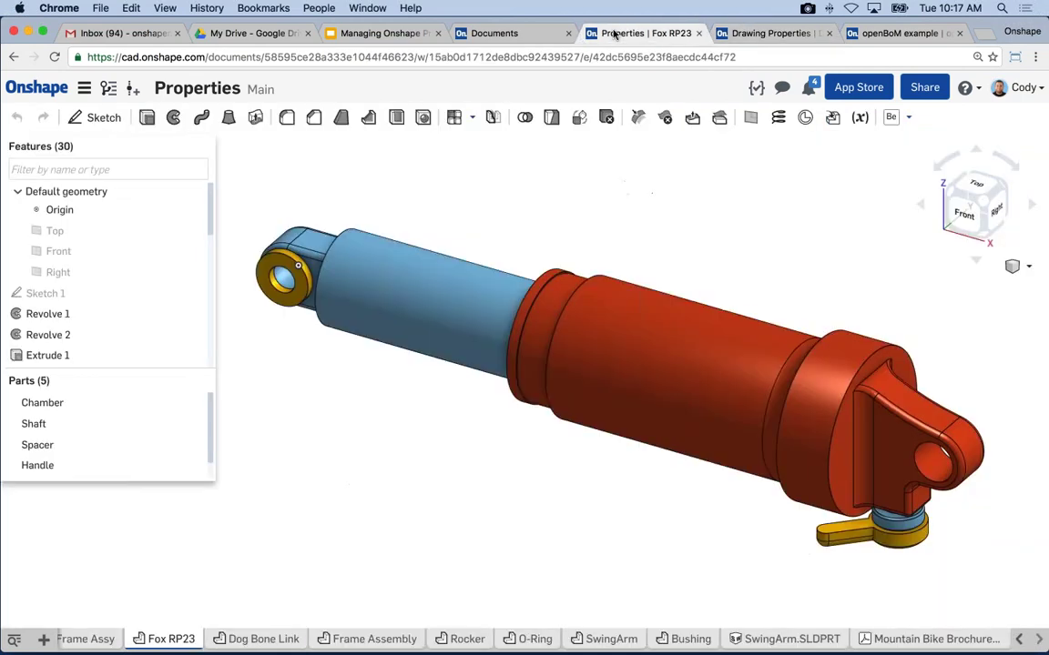
{"action": "left_click", "coordinate": [133, 92]}
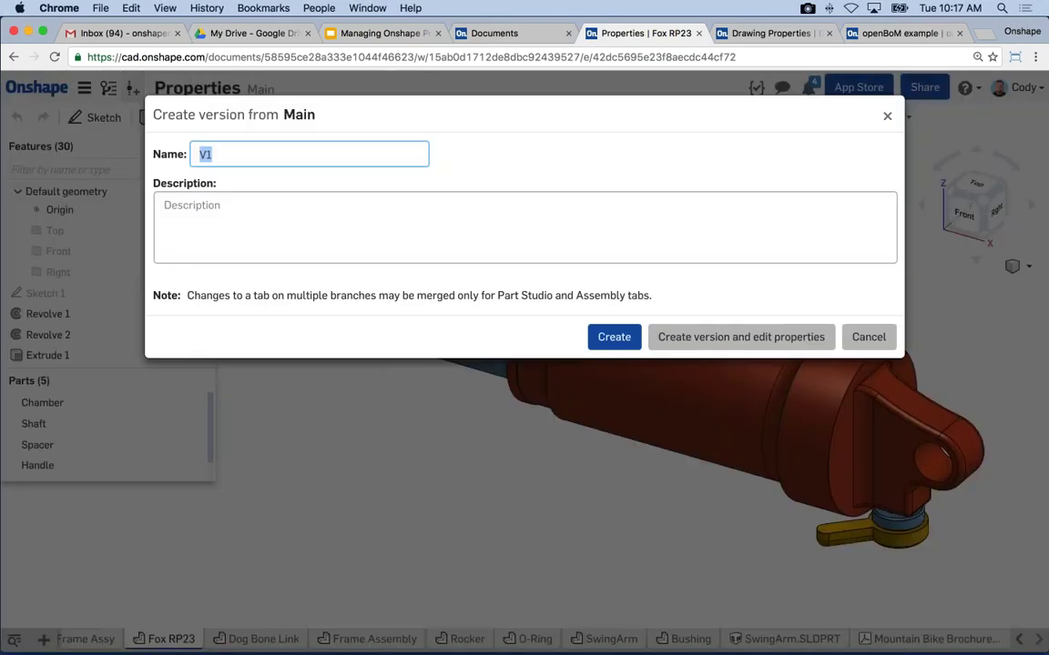
{"action": "left_click", "coordinate": [262, 215]}
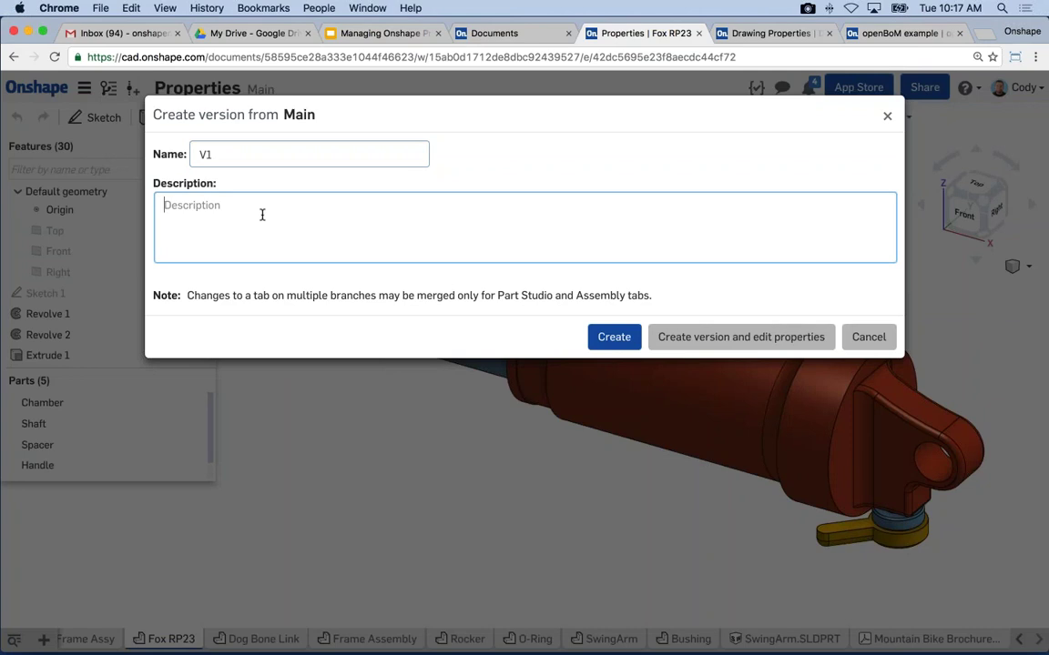
{"action": "type", "text": "Rrev"}
{"action": "key", "text": "BackSpace"}
{"action": "key", "text": "BackSpace"}
{"action": "key", "text": "BackSpace"}
{"action": "type", "text": "R"}
{"action": "key", "text": "BackSpace"}
{"action": "type", "text": "evision A"}
Step: Name the version "Rev A" and create it with its properties open for editing
{"action": "key", "text": "shift+Tab"}
{"action": "type", "text": "R"}
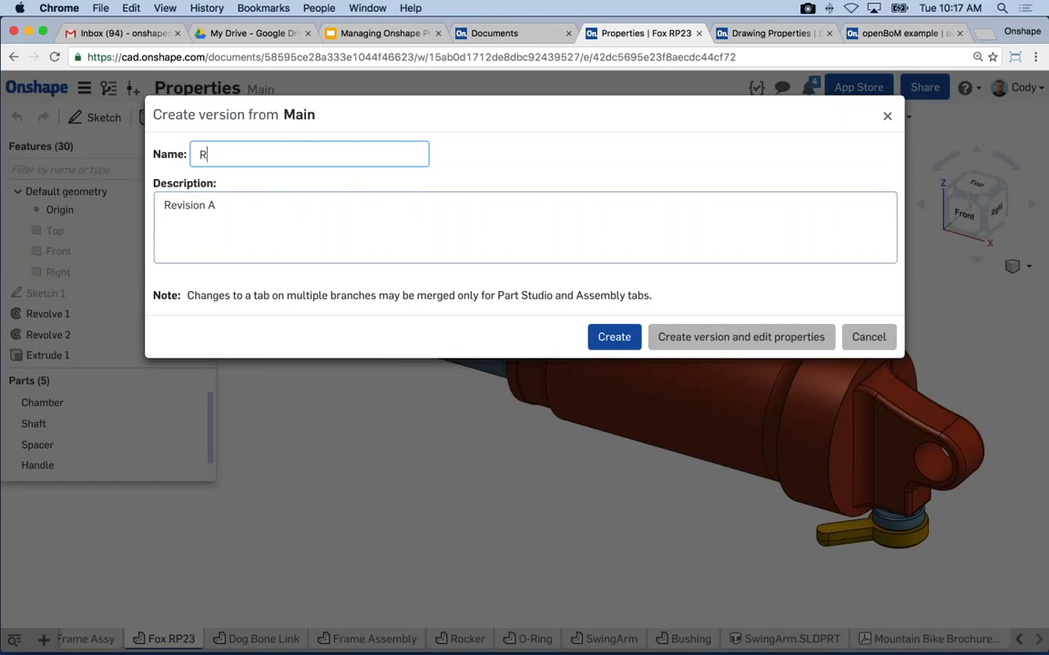
{"action": "type", "text": "ev A"}
{"action": "left_click", "coordinate": [807, 338]}
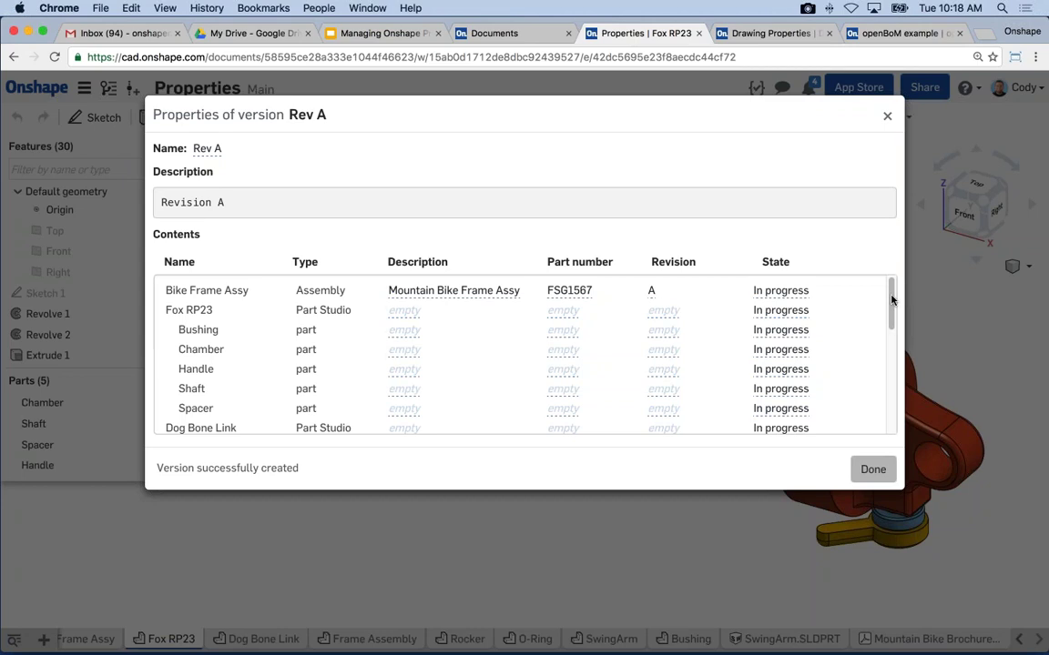
Step: Review the contents of version Rev A and set the Fox RP23 Part Studio's description to "Shock"
{"action": "scroll", "coordinate": [890, 302], "scroll_direction": "down", "scroll_amount": 3}
{"action": "scroll", "coordinate": [897, 352], "scroll_direction": "down", "scroll_amount": 5}
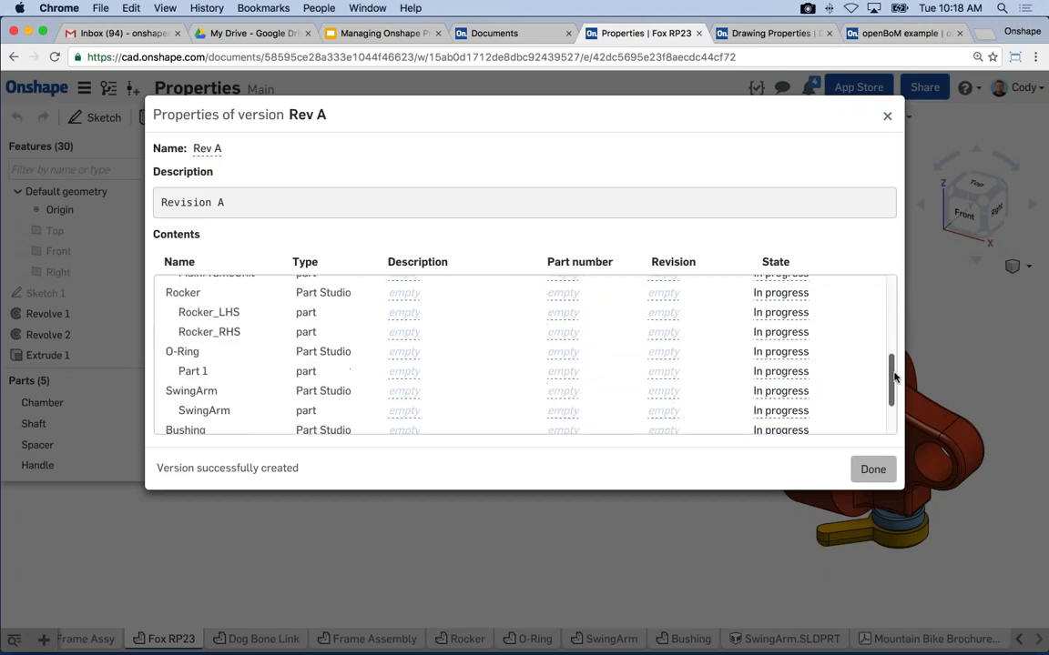
{"action": "scroll", "coordinate": [894, 318], "scroll_direction": "up", "scroll_amount": 4}
{"action": "scroll", "coordinate": [894, 314], "scroll_direction": "up", "scroll_amount": 2}
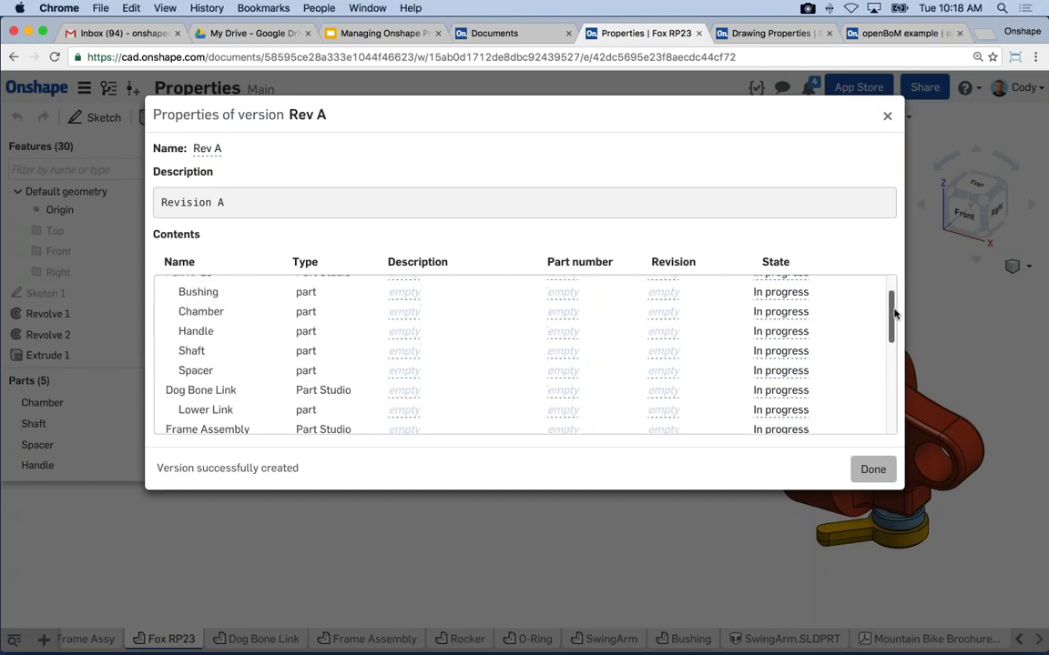
{"action": "scroll", "coordinate": [894, 314], "scroll_direction": "up", "scroll_amount": 2}
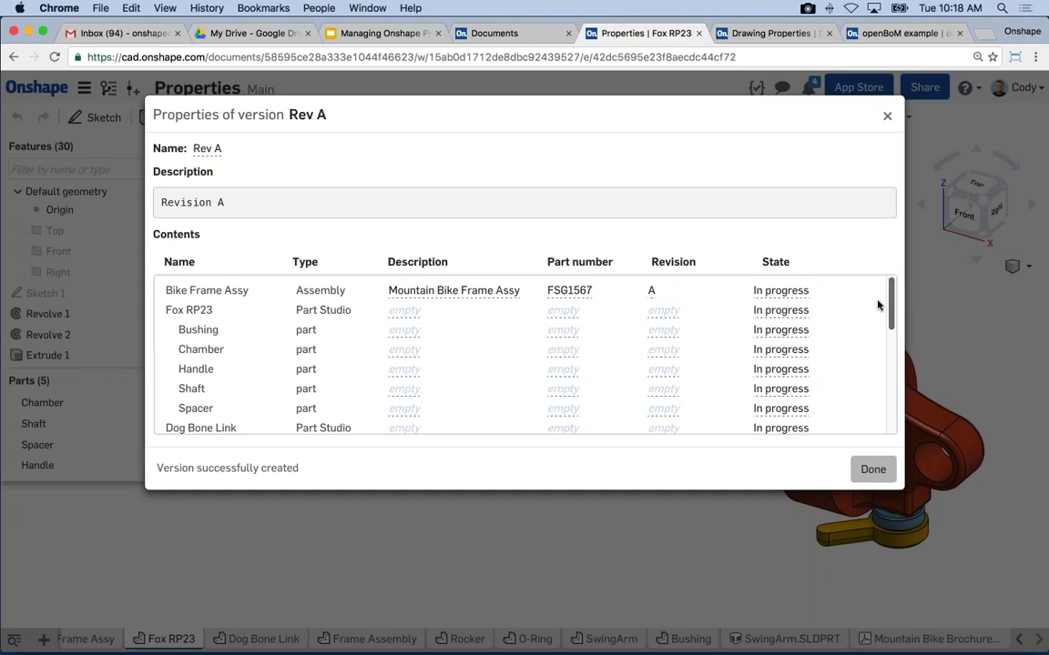
{"action": "left_click", "coordinate": [404, 314]}
{"action": "type", "text": "Shovc"}
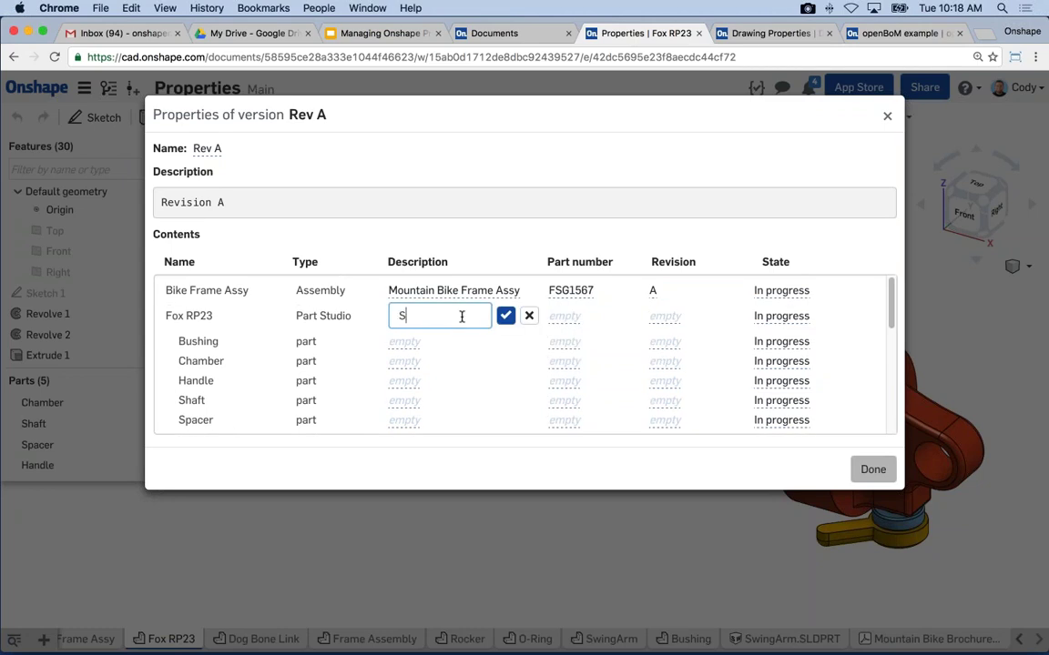
{"action": "key", "text": "BackSpace"}
{"action": "key", "text": "BackSpace"}
{"action": "type", "text": "ck"}
{"action": "left_click", "coordinate": [506, 318]}
Step: Set the Fox RP23 Part Studio's part number to BG1672 and its revision to B
{"action": "left_click", "coordinate": [563, 310]}
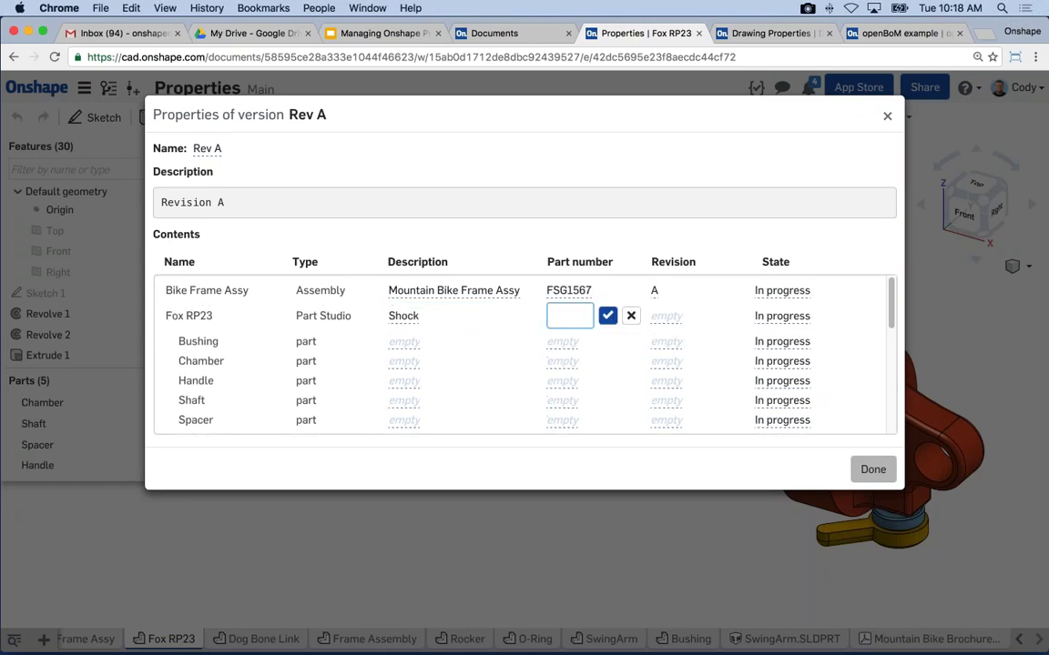
{"action": "type", "text": "BG1672"}
{"action": "key", "text": "Return"}
{"action": "left_click", "coordinate": [664, 311]}
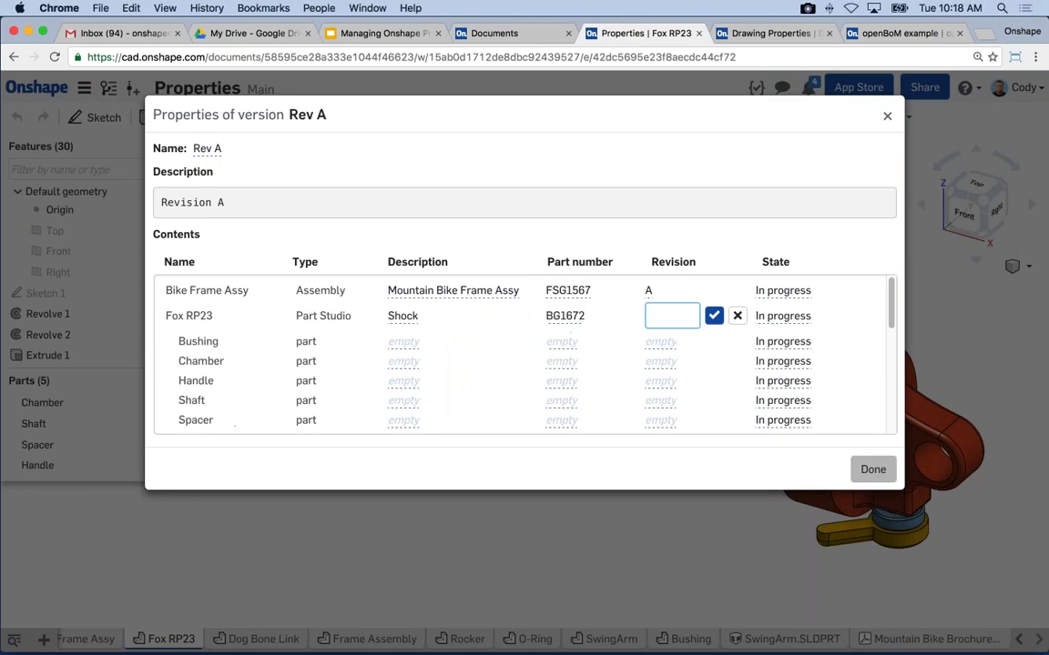
{"action": "type", "text": "B"}
{"action": "key", "text": "Return"}
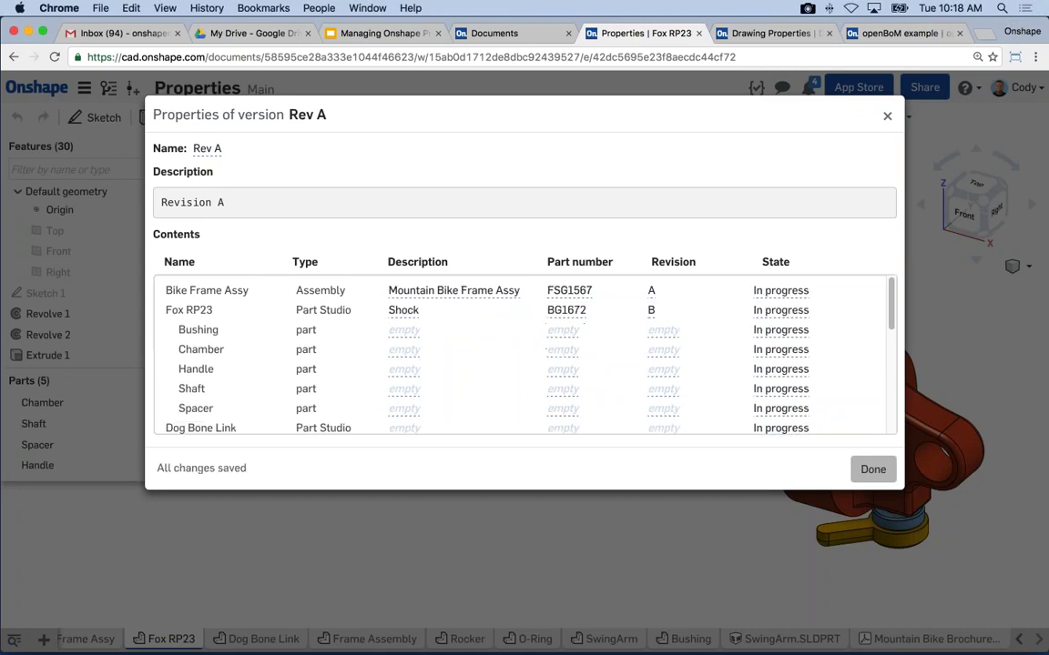
Step: Set the state of Bike Frame Assy and Fox RP23 to Released and close the version properties
{"action": "left_click", "coordinate": [780, 292]}
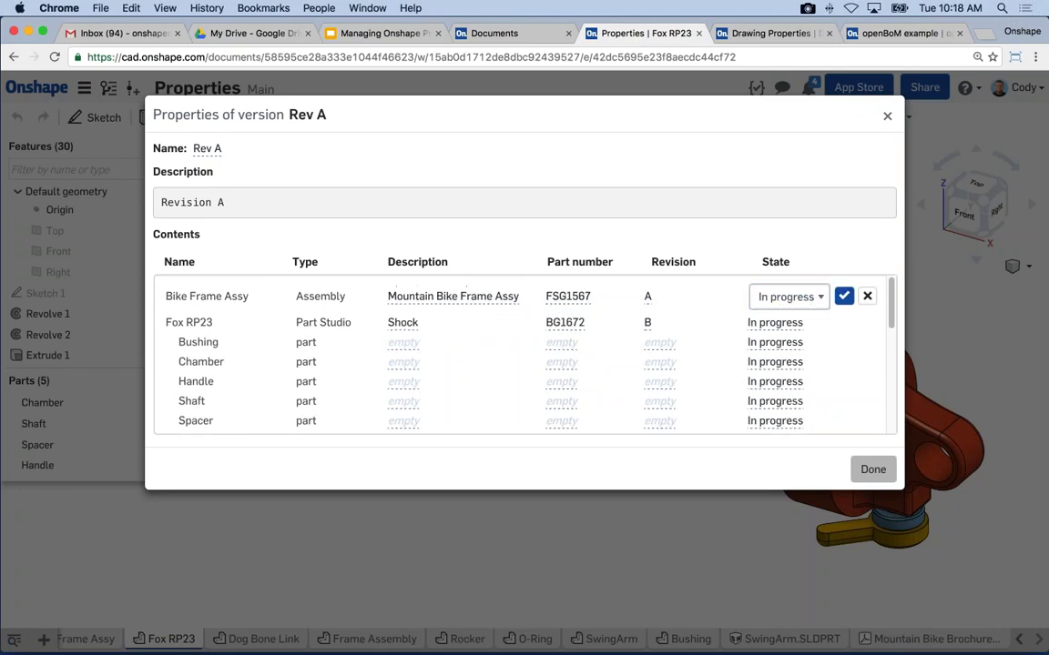
{"action": "left_click", "coordinate": [816, 300]}
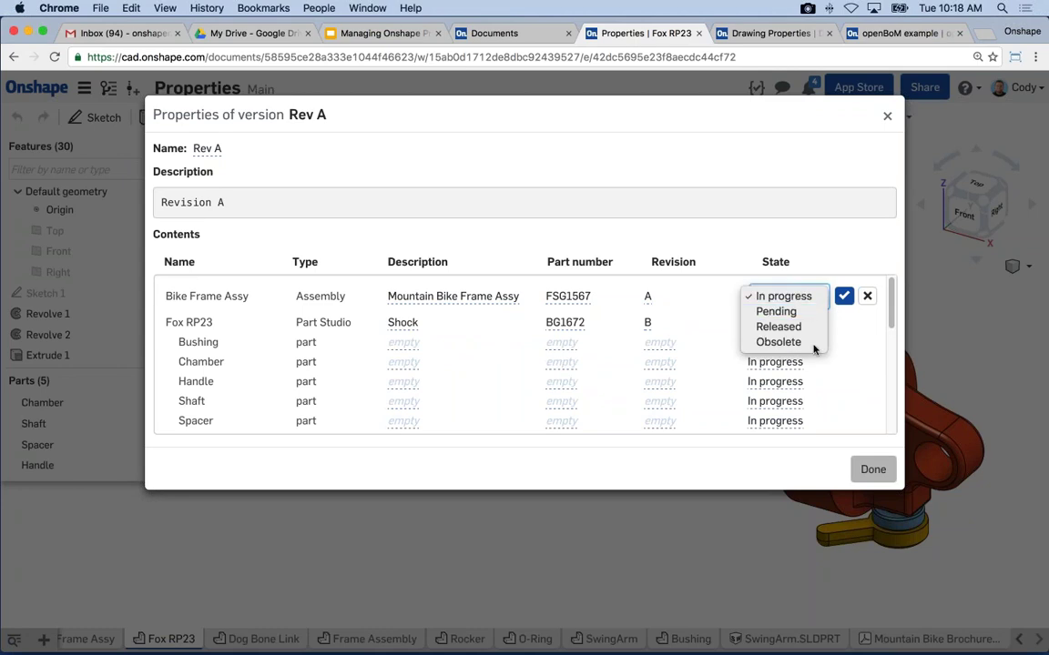
{"action": "left_click", "coordinate": [819, 327]}
{"action": "left_click", "coordinate": [813, 325]}
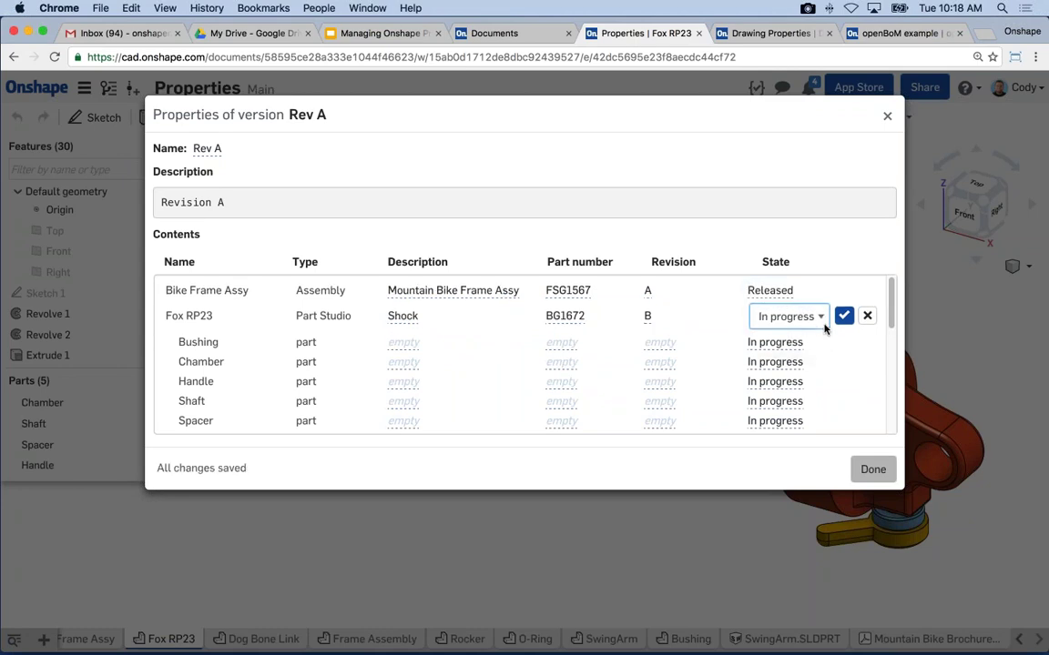
{"action": "left_click", "coordinate": [810, 319]}
{"action": "left_click", "coordinate": [776, 347]}
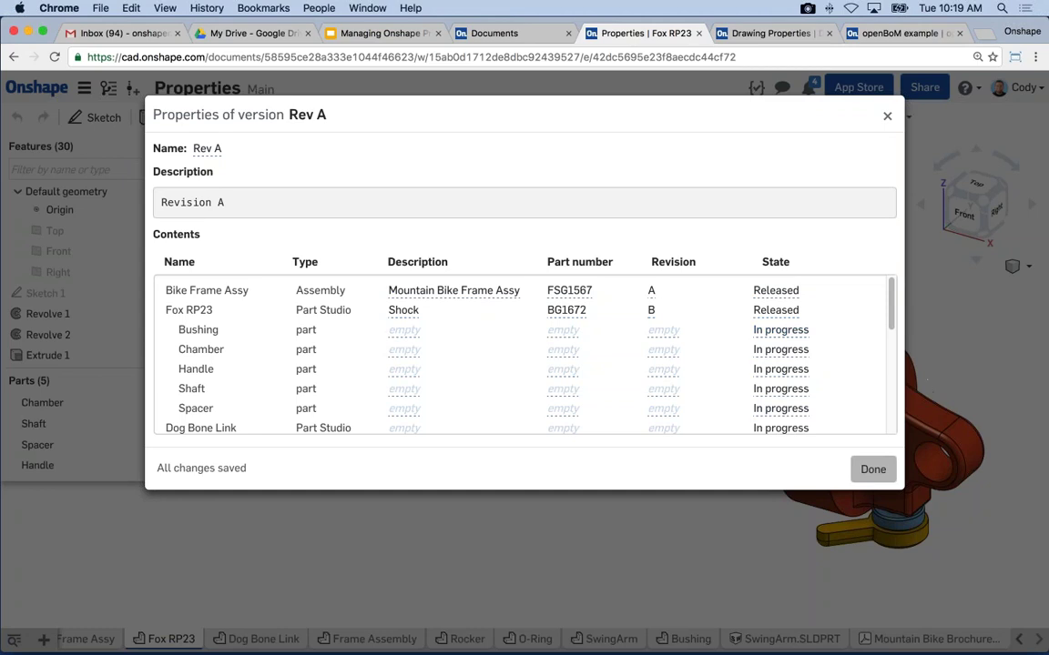
{"action": "left_click", "coordinate": [928, 386]}
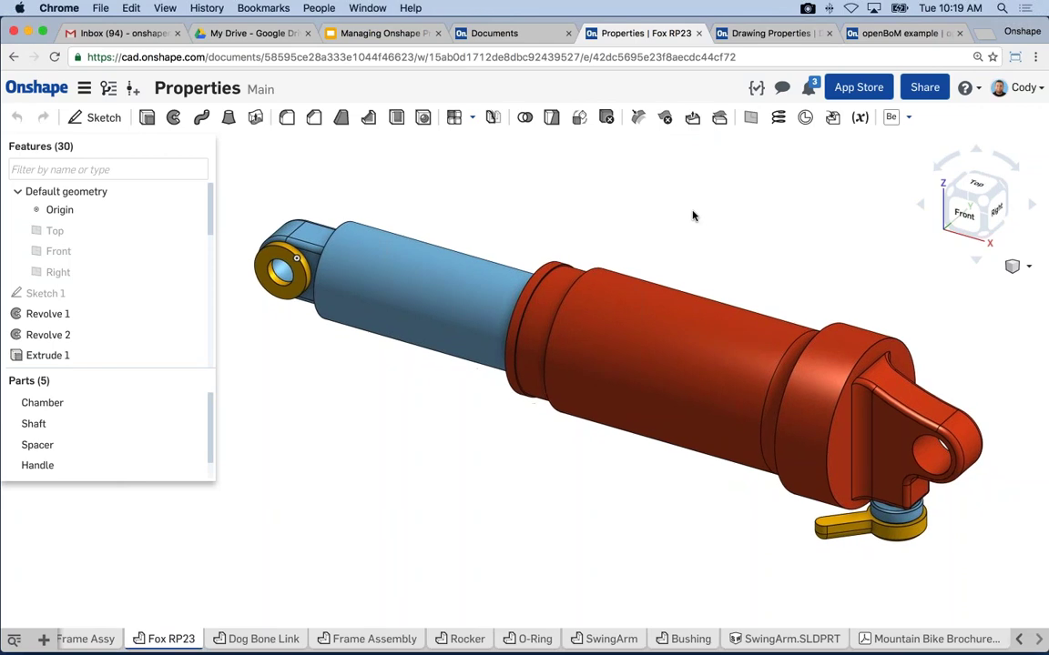
{"action": "right_click_drag", "start_coordinate": [679, 216], "coordinate": [674, 223]}
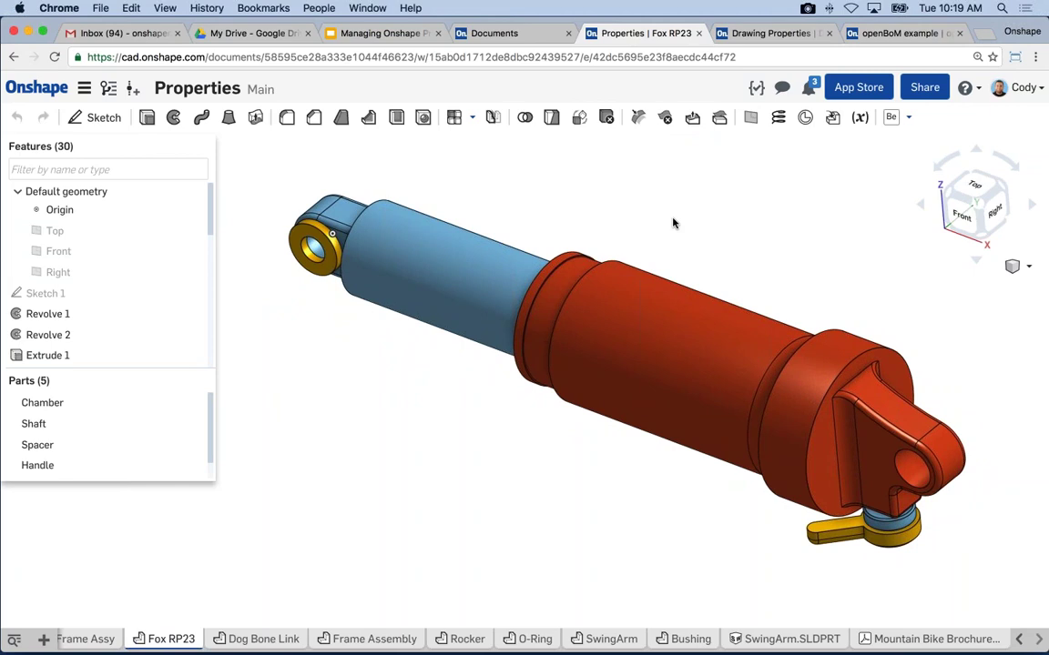
Step: View the openBoM example document, and open the App Store from the Documents page to show the Data Management apps
{"action": "left_click", "coordinate": [870, 34]}
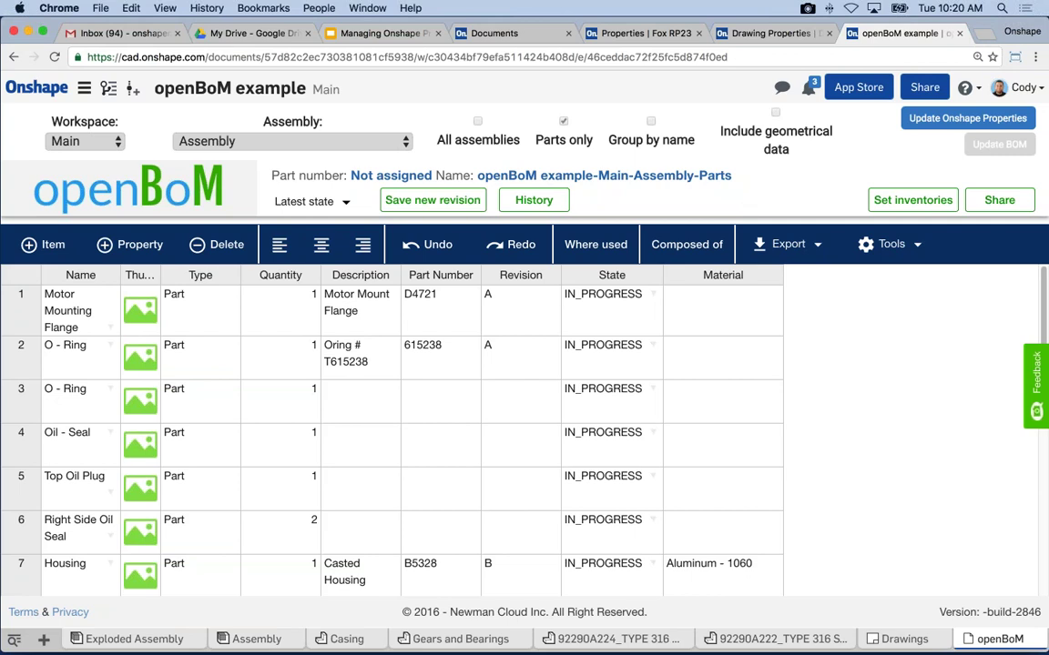
{"action": "left_click", "coordinate": [454, 37]}
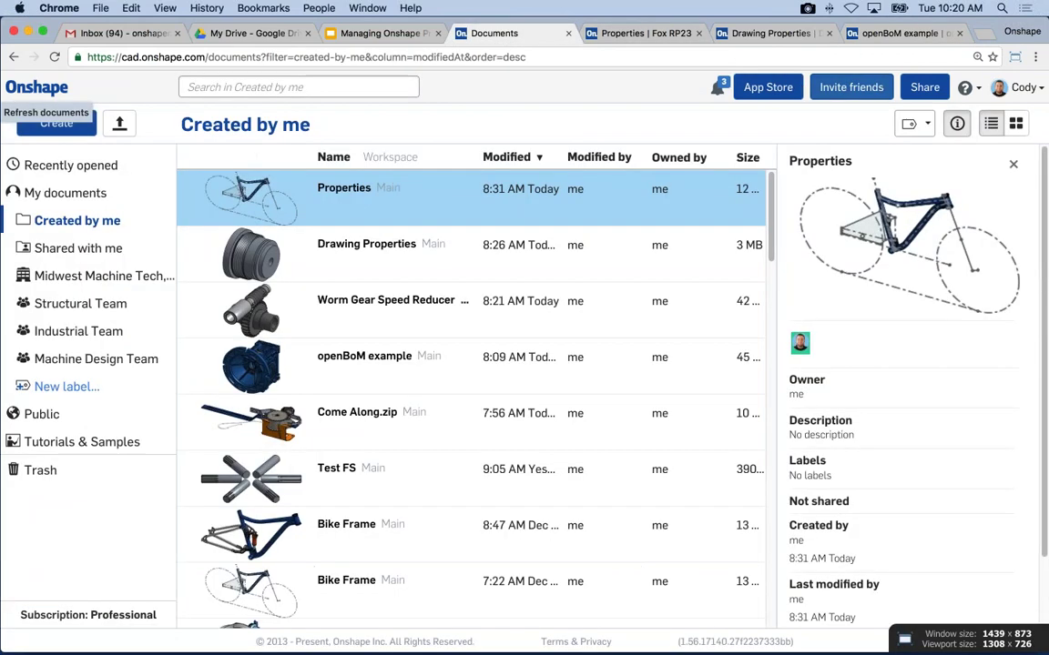
{"action": "left_click", "coordinate": [770, 87]}
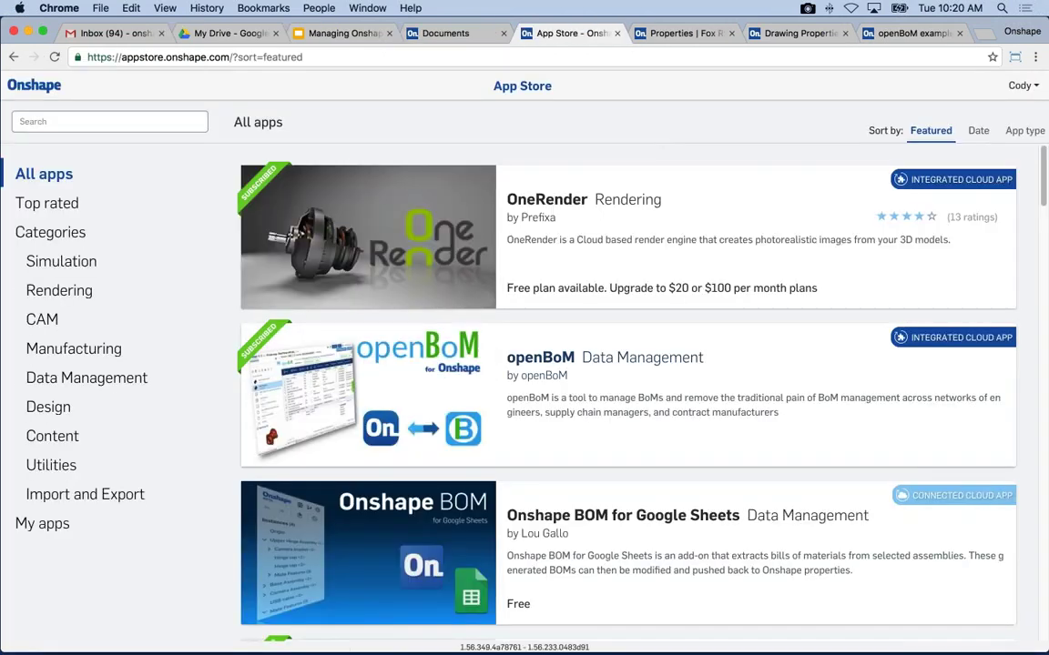
{"action": "left_click", "coordinate": [137, 377]}
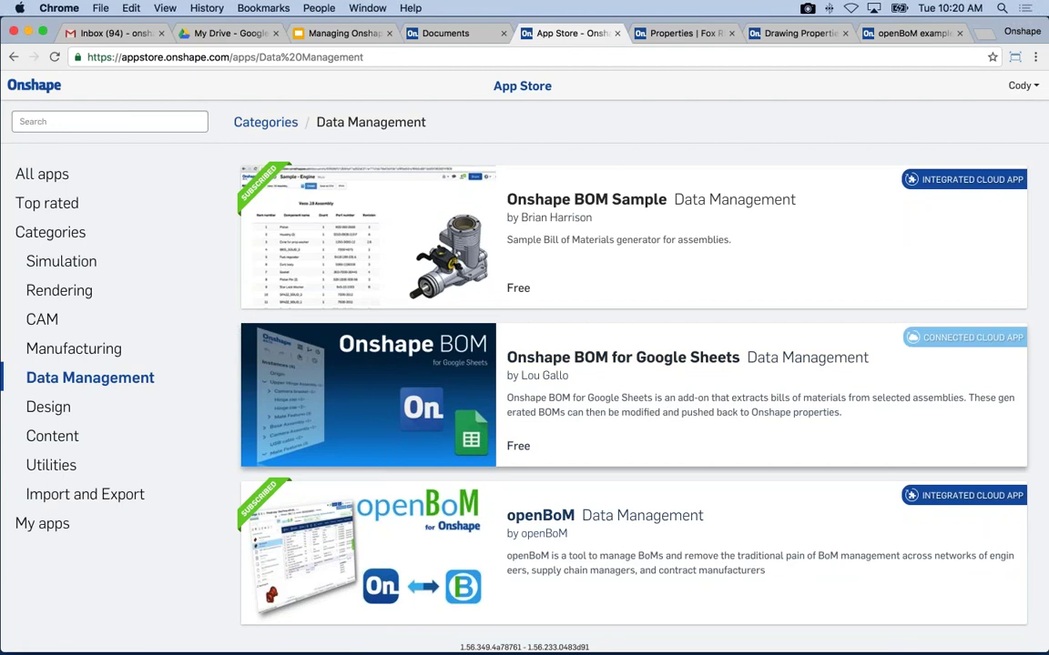
Step: Switch to the openBoM example document and set the part number of C&U 6006Z to BATER421
{"action": "left_click", "coordinate": [895, 34]}
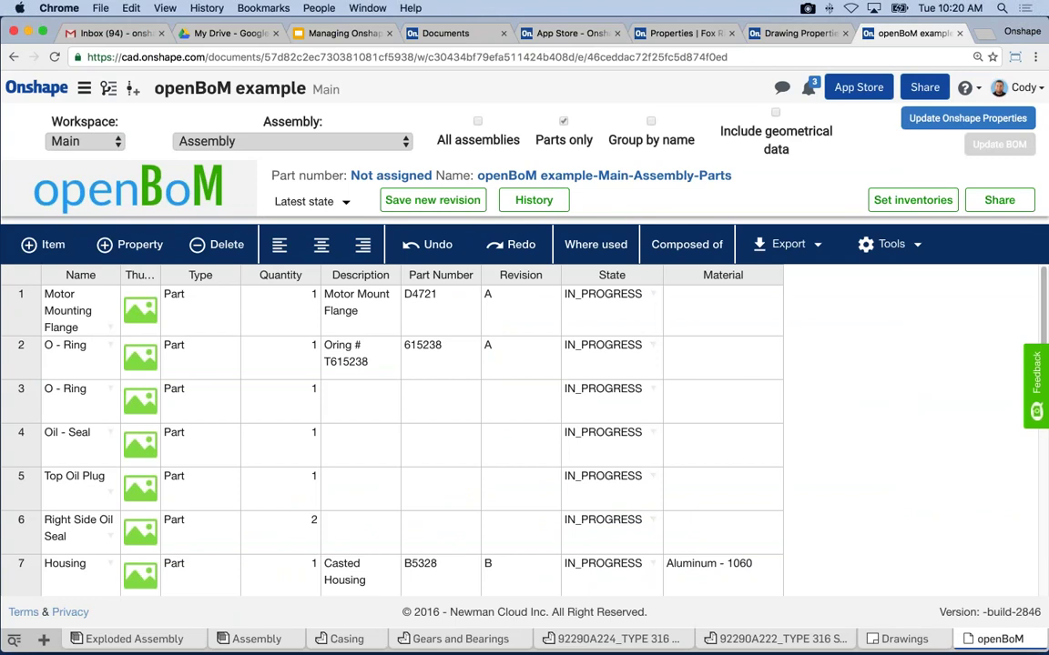
{"action": "scroll", "coordinate": [231, 419], "scroll_direction": "down", "scroll_amount": 5}
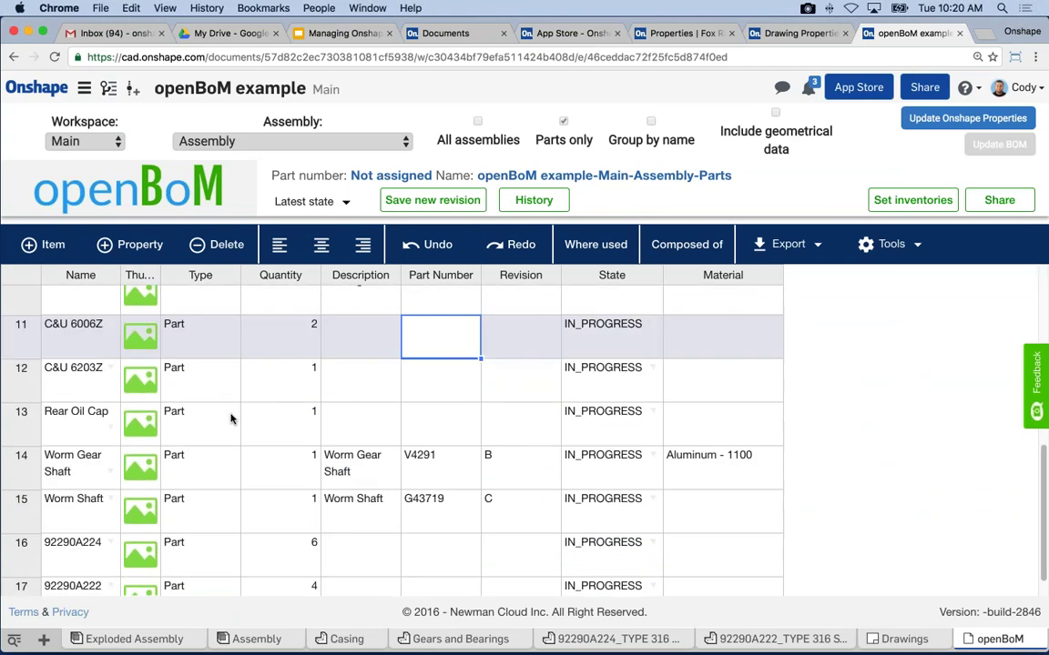
{"action": "scroll", "coordinate": [243, 419], "scroll_direction": "up", "scroll_amount": 3}
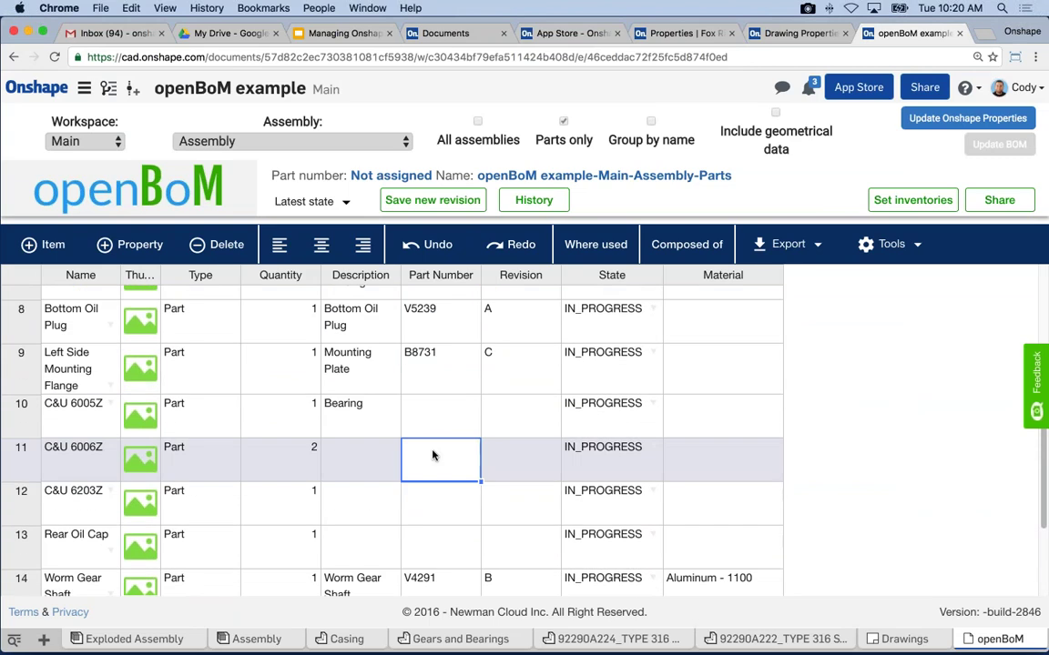
{"action": "type", "text": "BATER421"}
{"action": "key", "text": "Return"}
Step: Add an item named BSTA with type Paint in the empty row at the end of the bill of materials
{"action": "scroll", "coordinate": [405, 367], "scroll_direction": "down", "scroll_amount": 3}
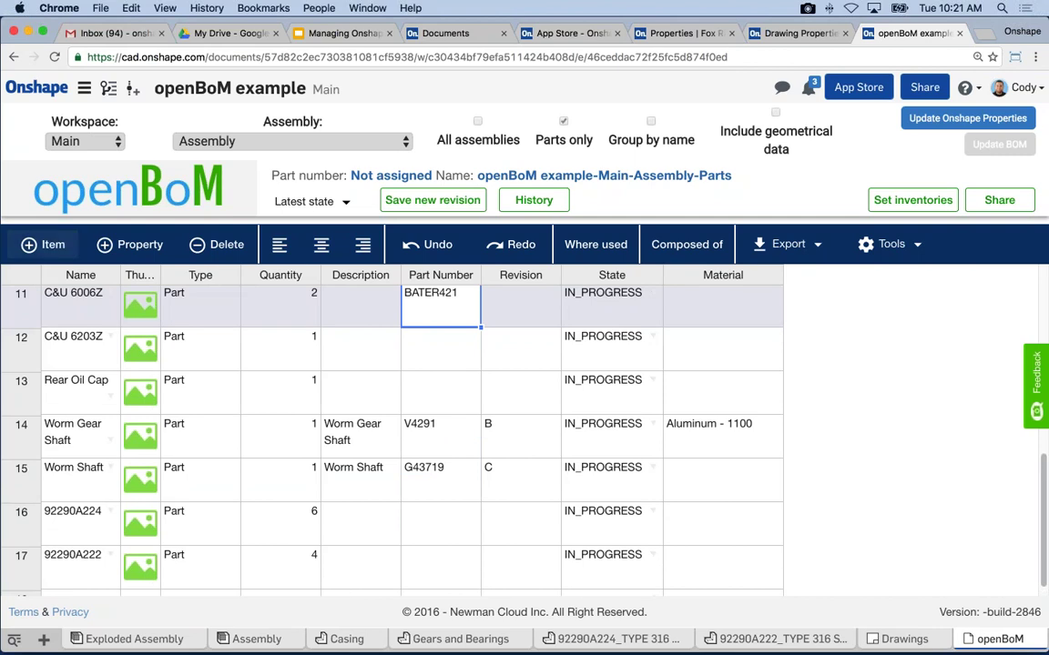
{"action": "scroll", "coordinate": [472, 504], "scroll_direction": "down", "scroll_amount": 1}
{"action": "left_click", "coordinate": [91, 581]}
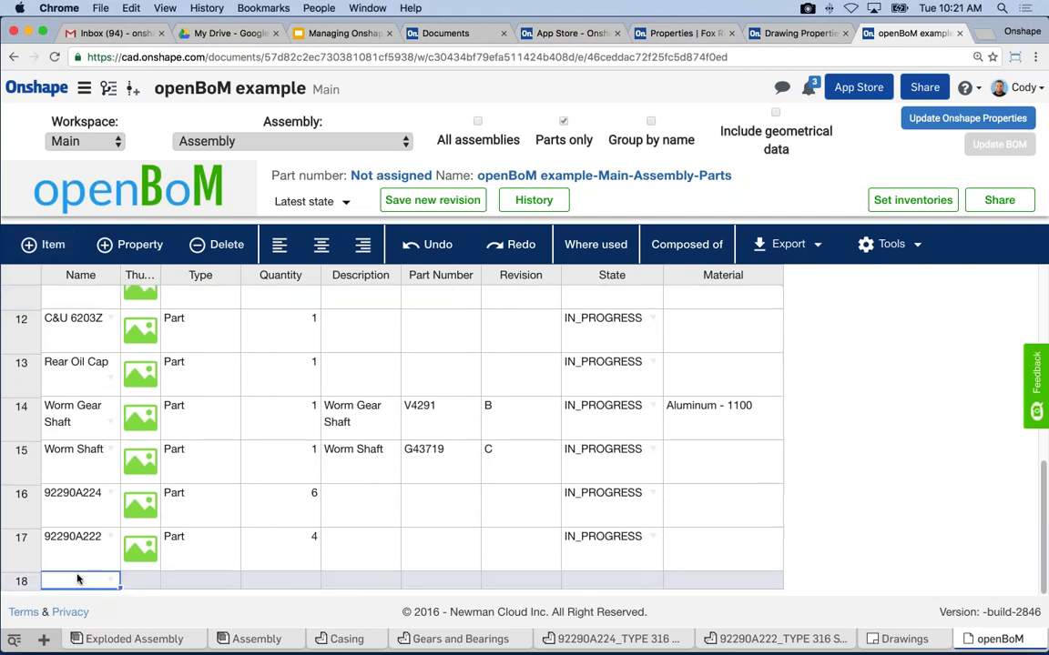
{"action": "left_click", "coordinate": [94, 581]}
{"action": "type", "text": "BSTA"}
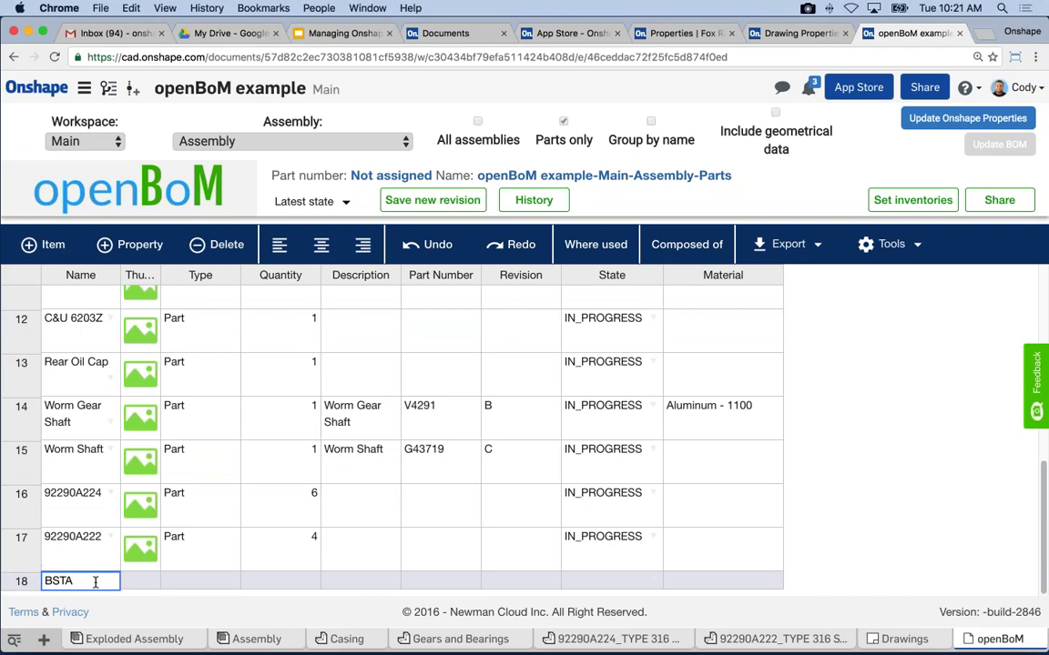
{"action": "left_click", "coordinate": [202, 583]}
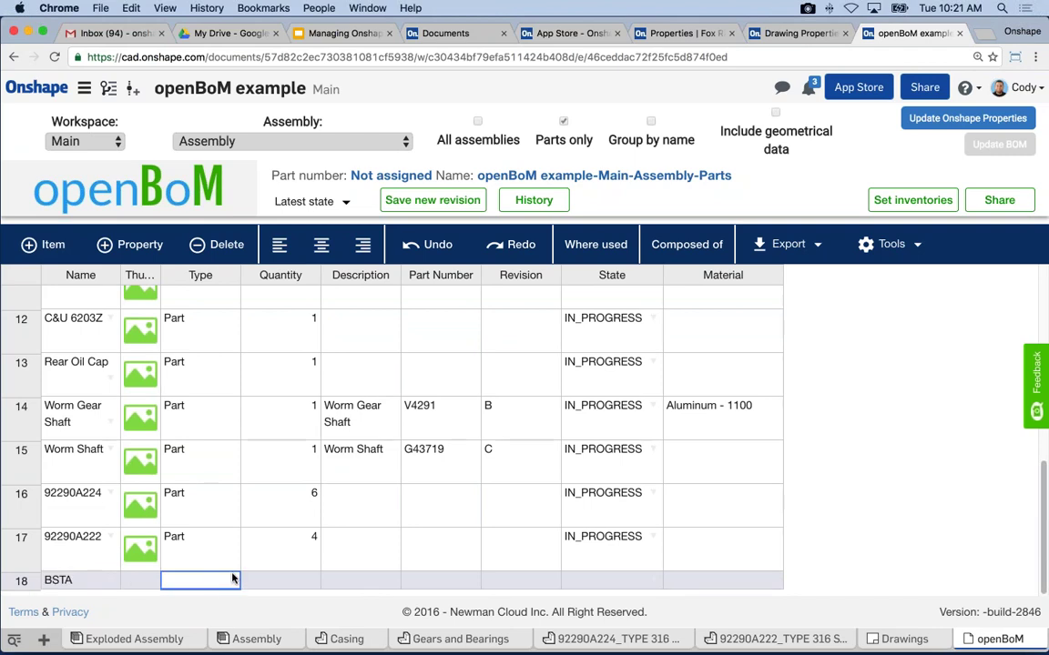
{"action": "type", "text": "Paint"}
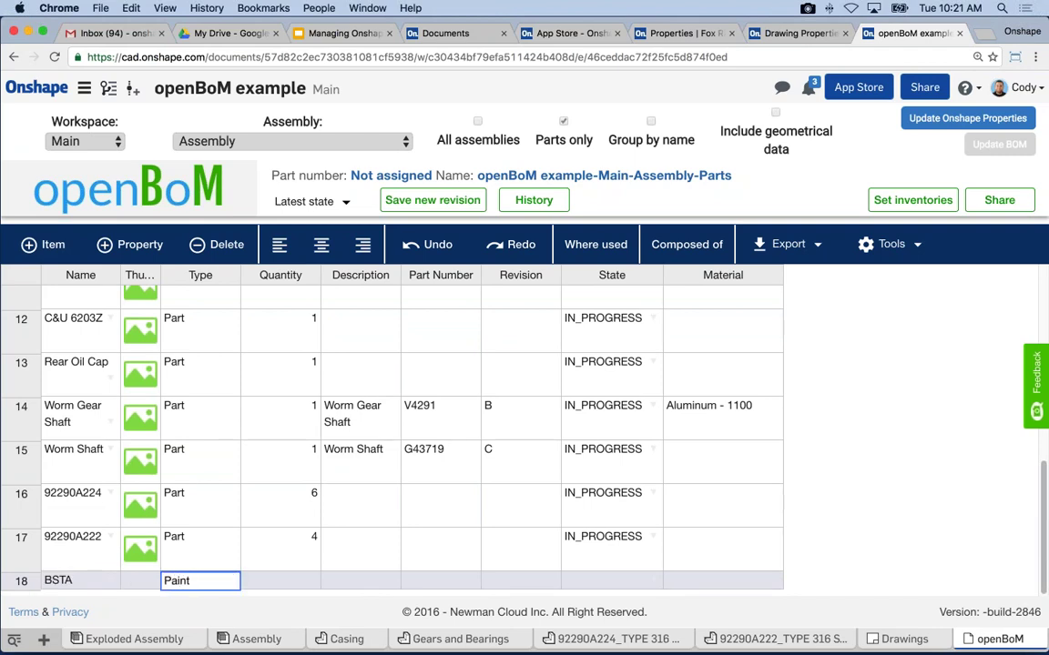
Step: Set the BSTA item's quantity to 1 and view the available export formats for the bill of materials
{"action": "left_click", "coordinate": [291, 583]}
{"action": "type", "text": "1"}
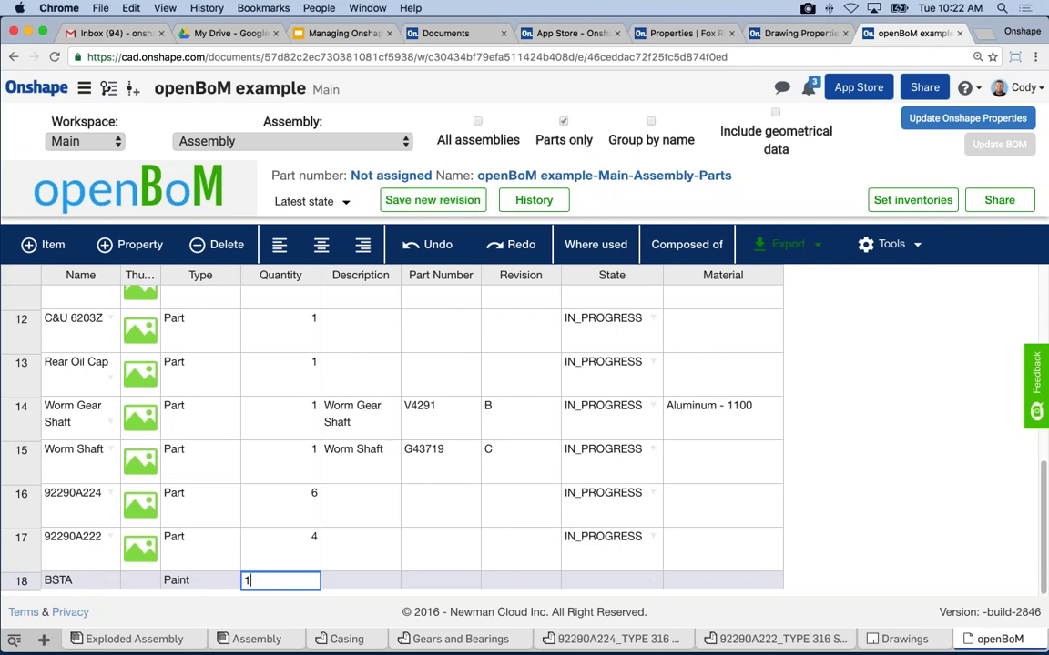
{"action": "left_click", "coordinate": [785, 244]}
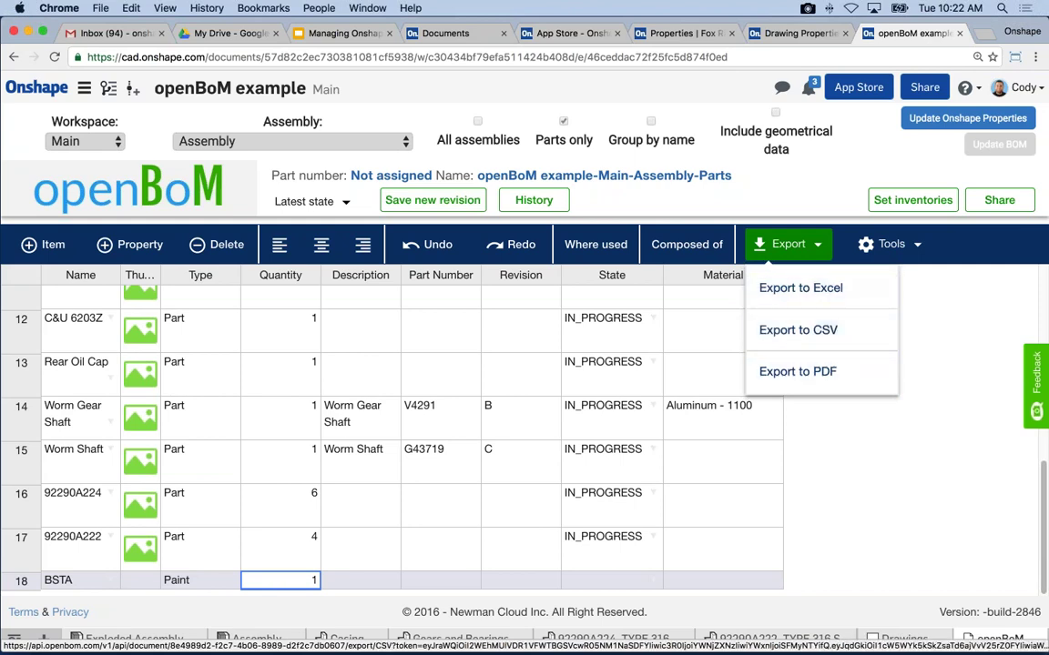
{"action": "left_click", "coordinate": [919, 345]}
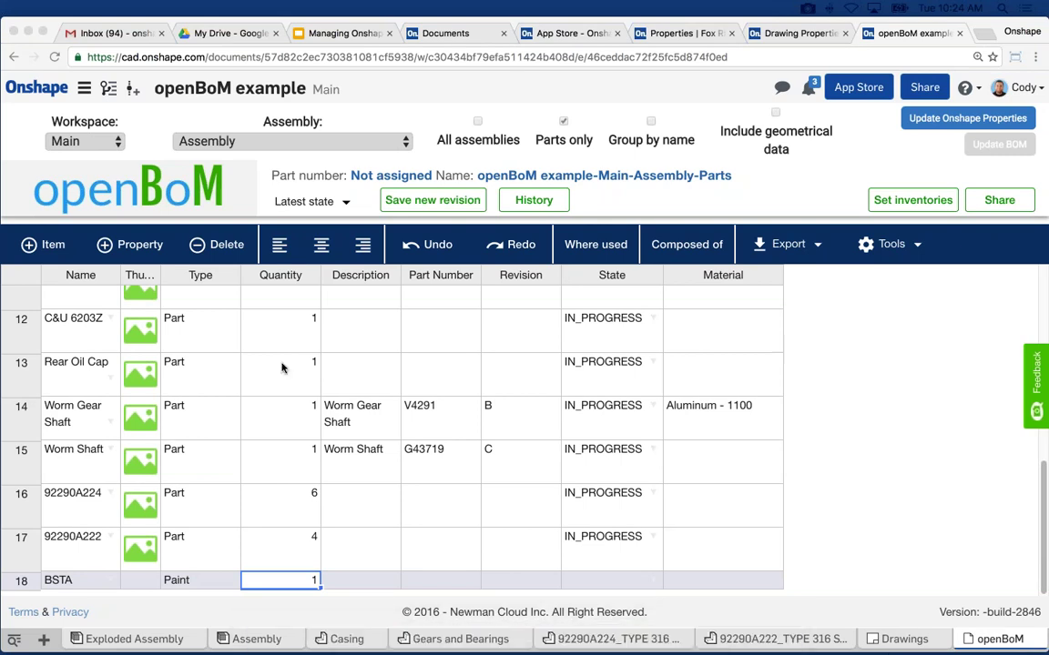
Step: Try to add a Number property named Cost to the bill of materials
{"action": "left_click", "coordinate": [130, 245]}
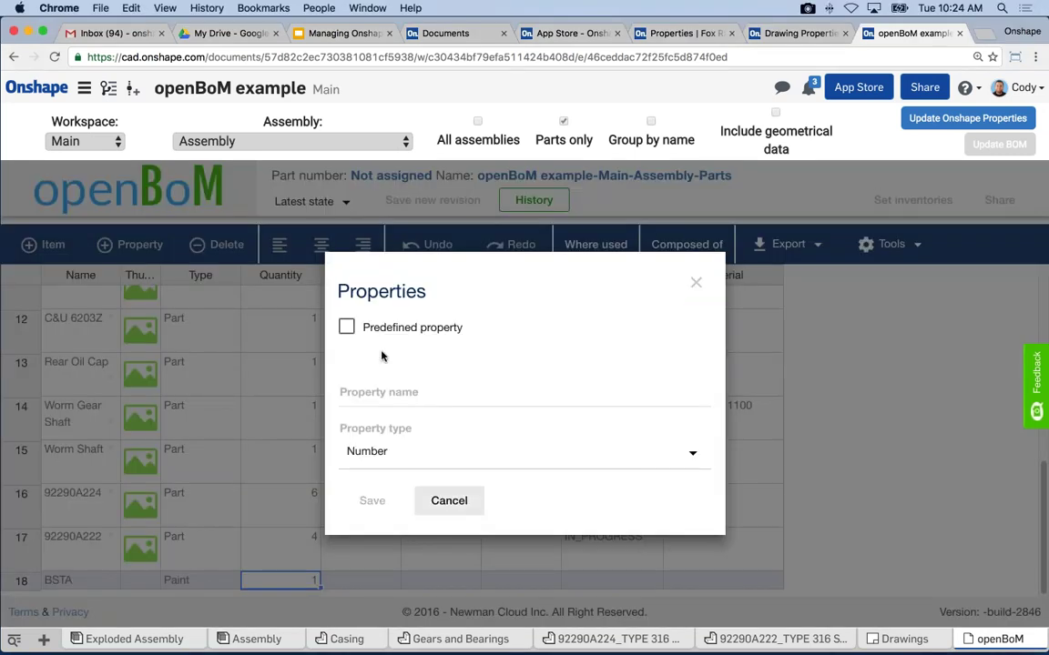
{"action": "left_click", "coordinate": [375, 395]}
{"action": "type", "text": "Cost"}
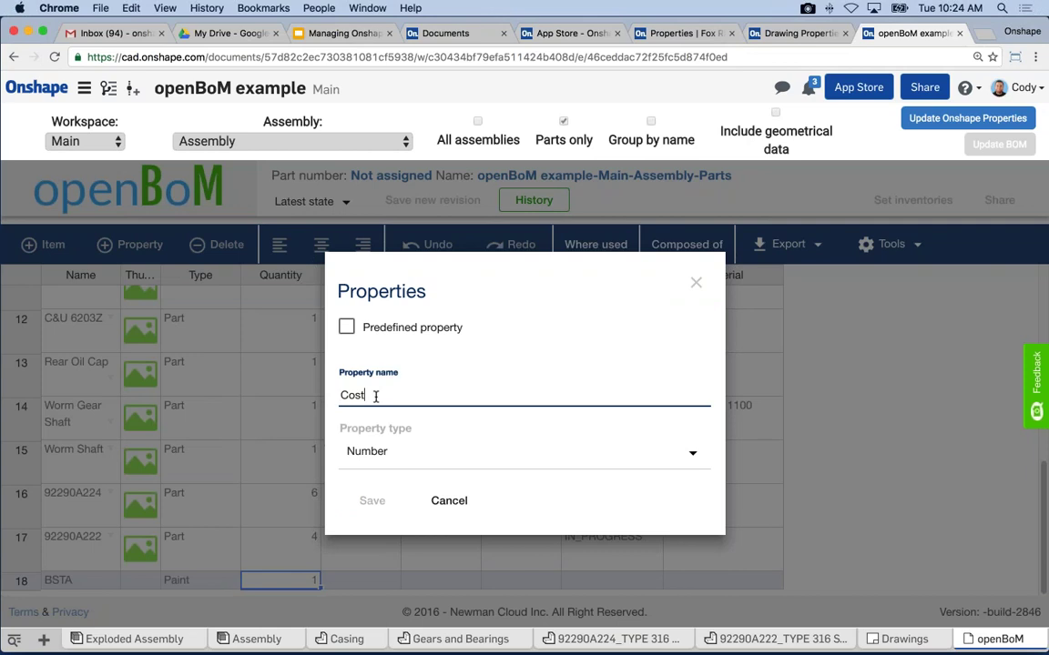
{"action": "left_click", "coordinate": [398, 460]}
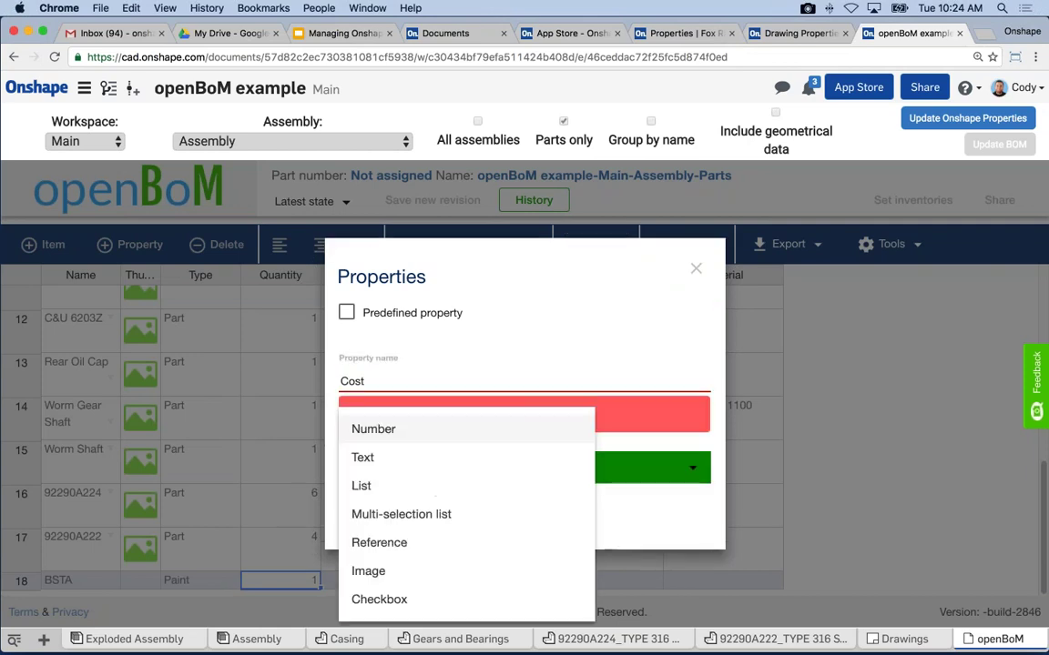
{"action": "left_click", "coordinate": [599, 347]}
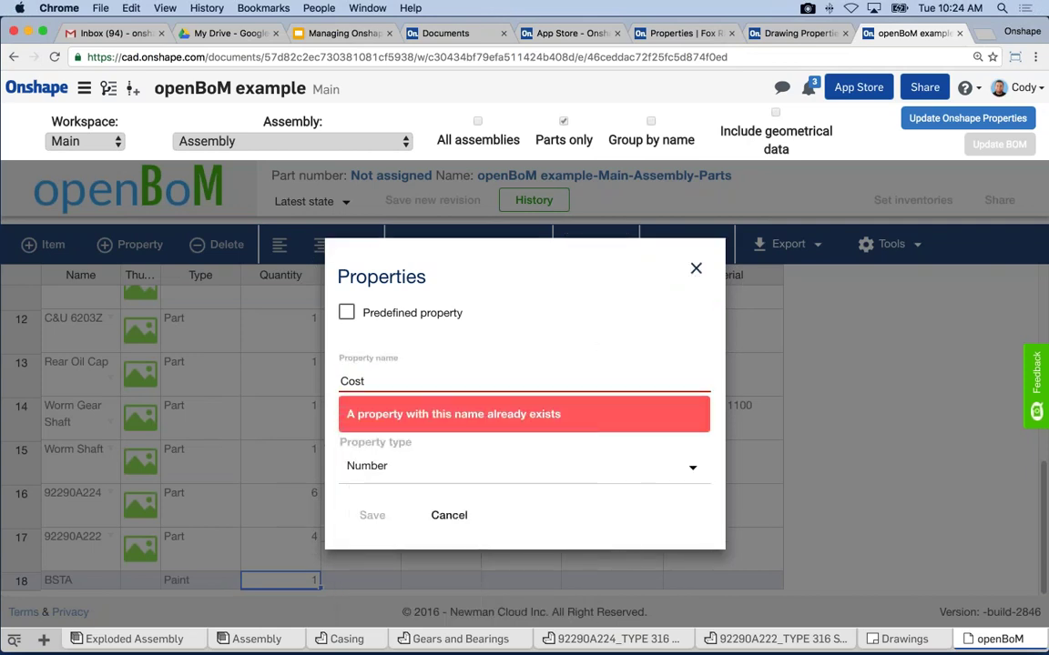
{"action": "left_click", "coordinate": [695, 268]}
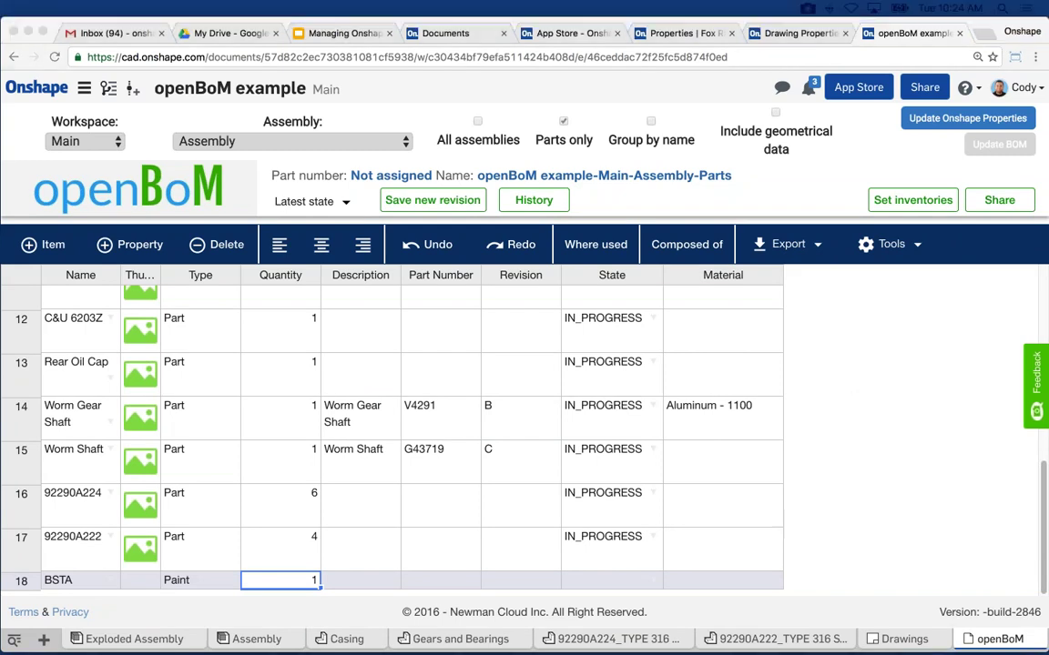
Step: Sort the bill of materials by quantity, by description, and by quantity again
{"action": "left_click", "coordinate": [280, 275]}
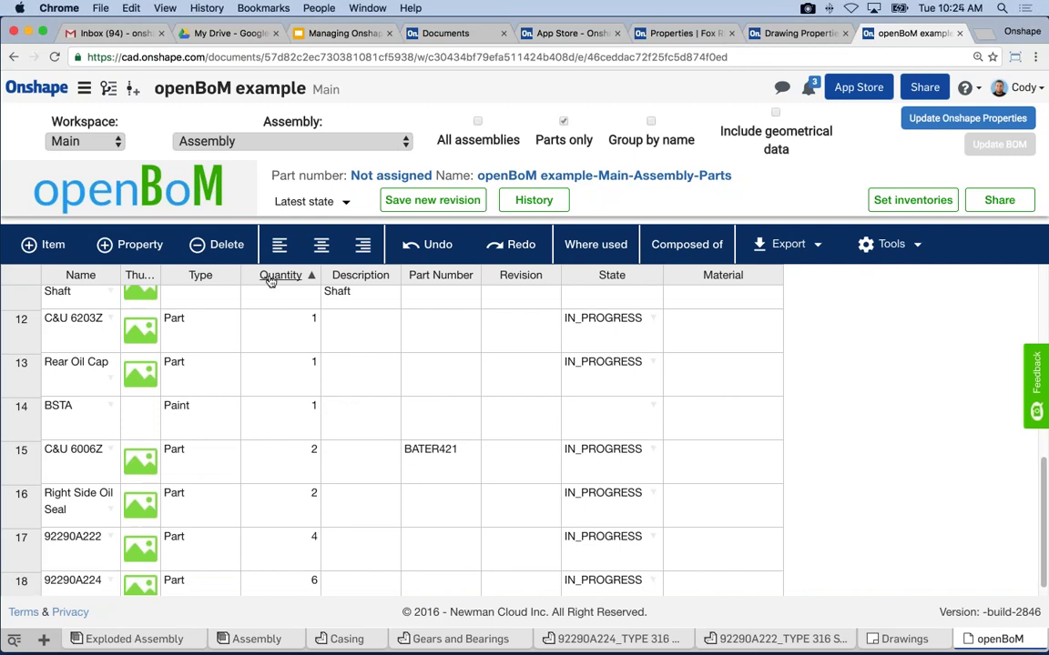
{"action": "left_click", "coordinate": [364, 276]}
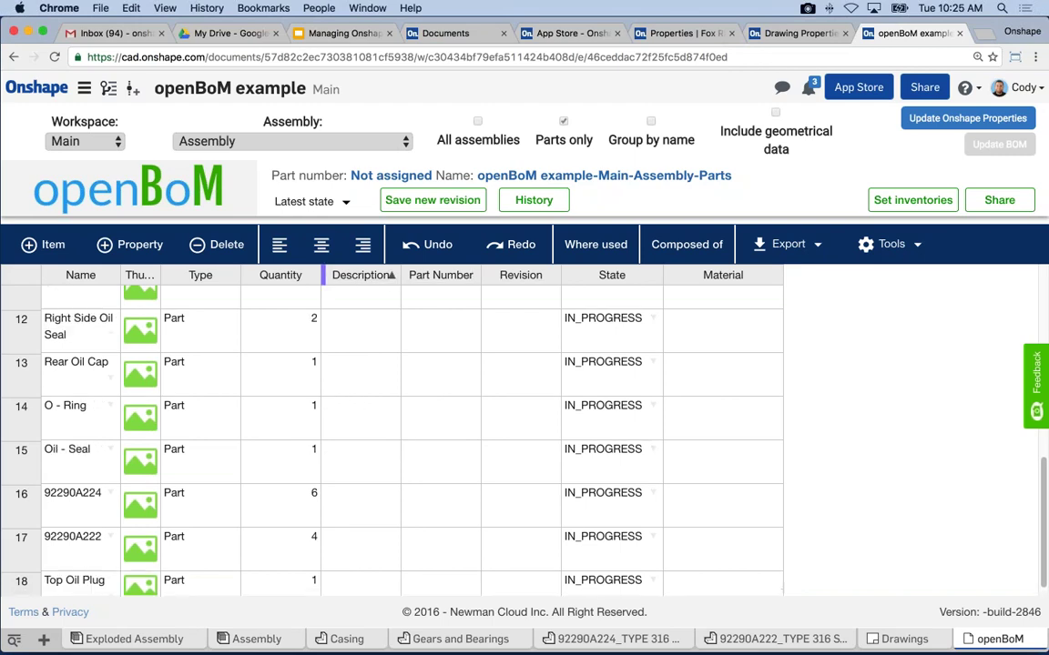
{"action": "left_click", "coordinate": [277, 275]}
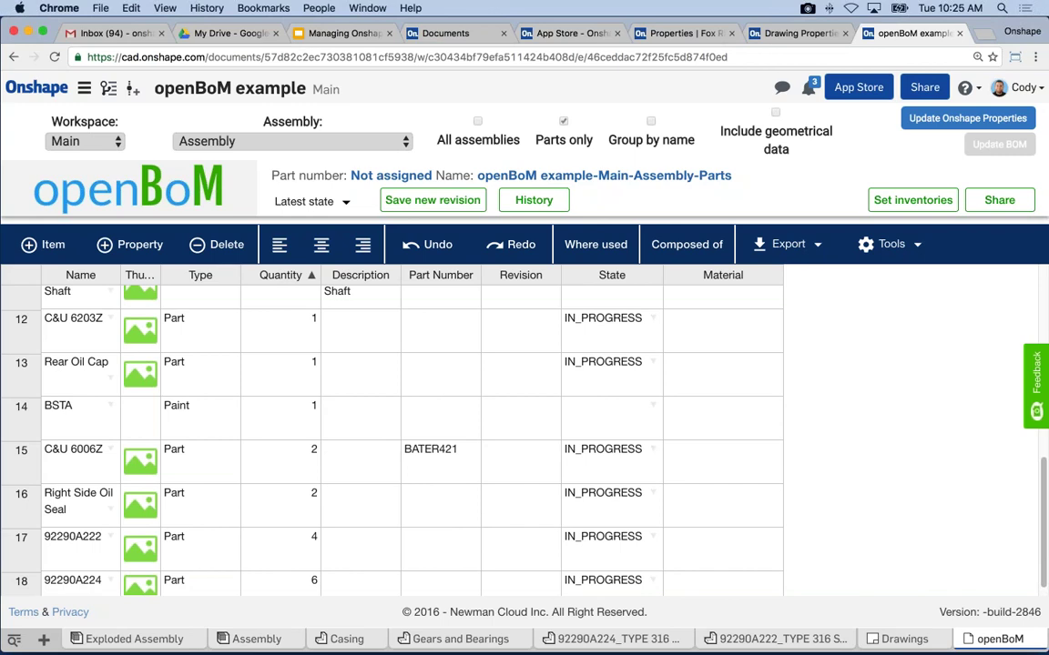
Step: Switch to the mountain bike document named Properties and review the full contents list in the Main workspace's properties
{"action": "left_click", "coordinate": [457, 37]}
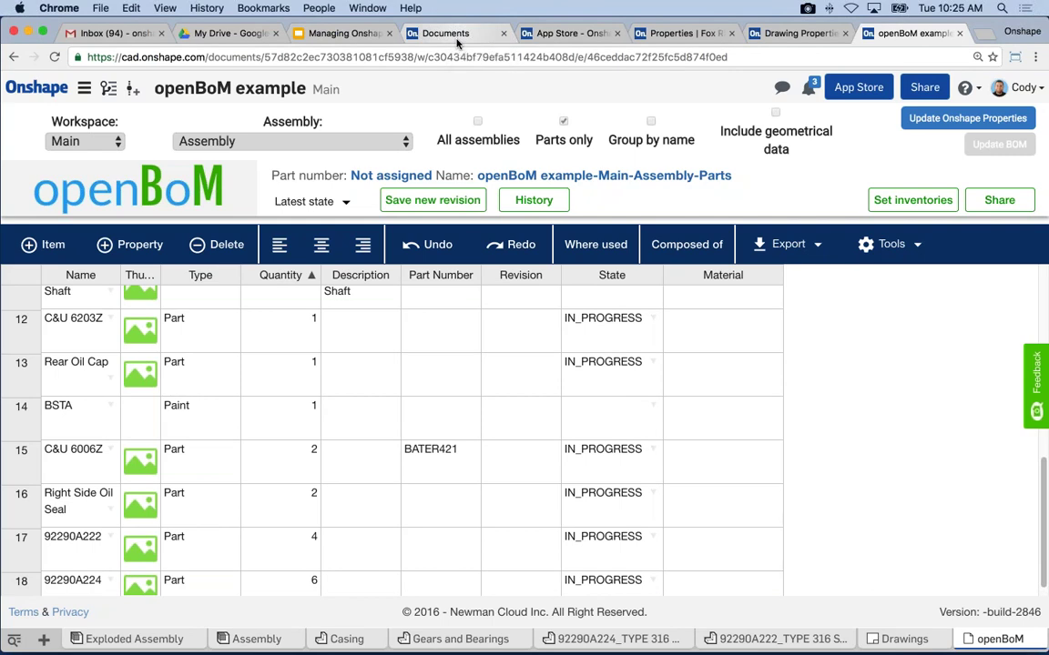
{"action": "left_click", "coordinate": [568, 34]}
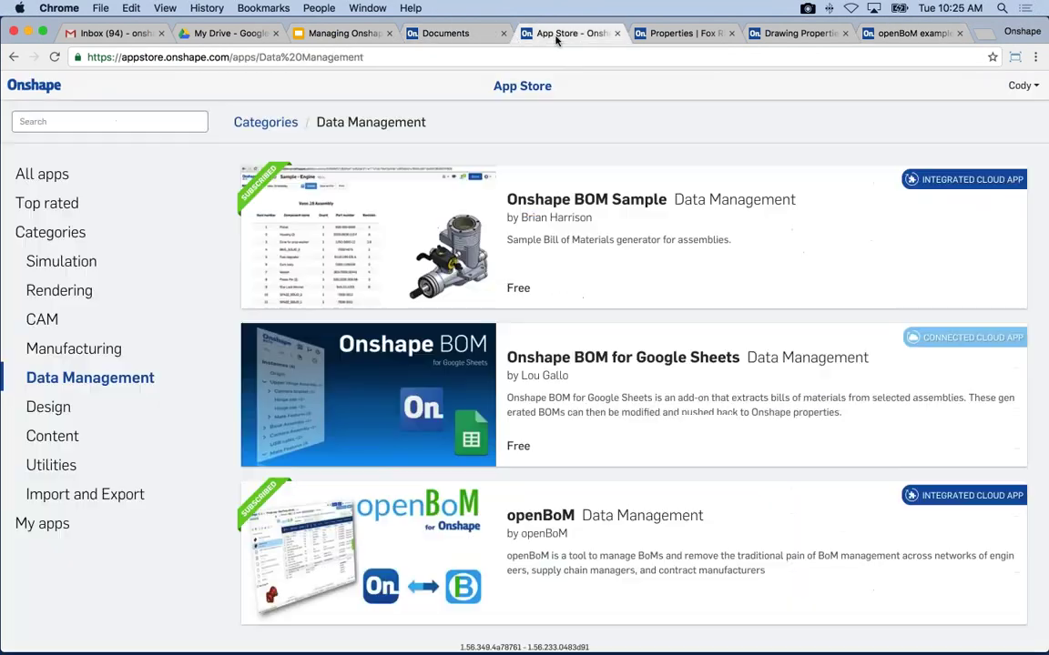
{"action": "left_click", "coordinate": [690, 34]}
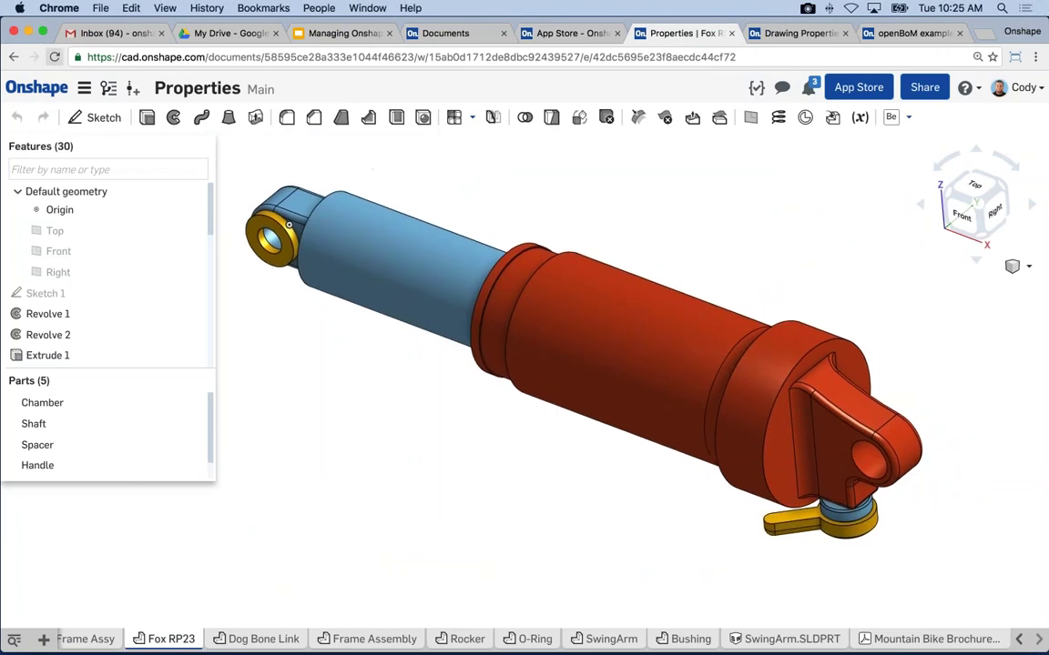
{"action": "left_click", "coordinate": [84, 87]}
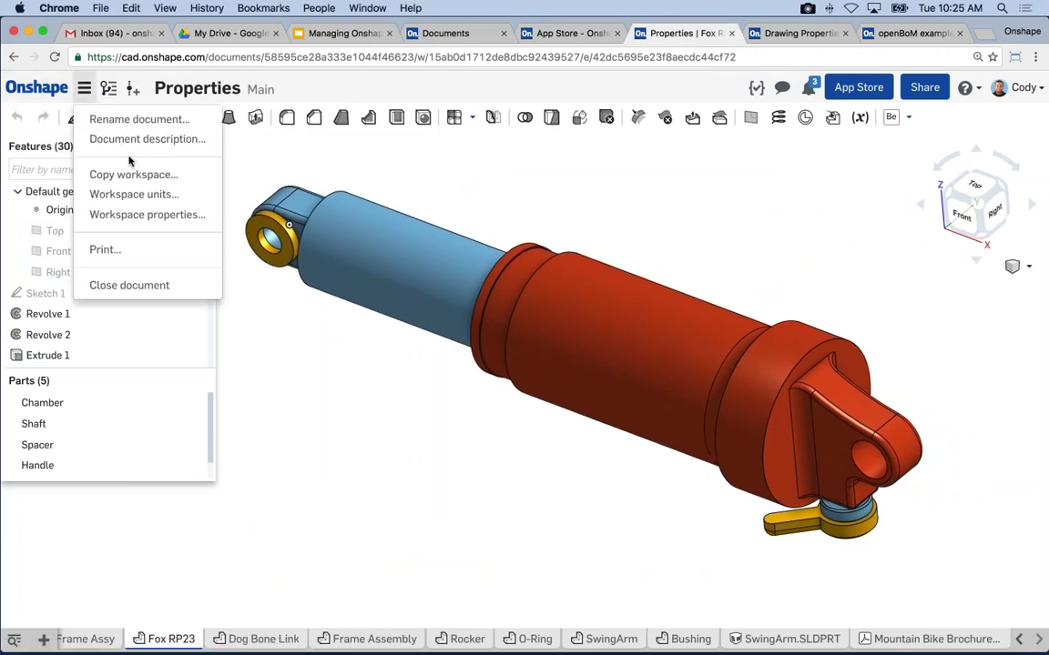
{"action": "left_click", "coordinate": [146, 215]}
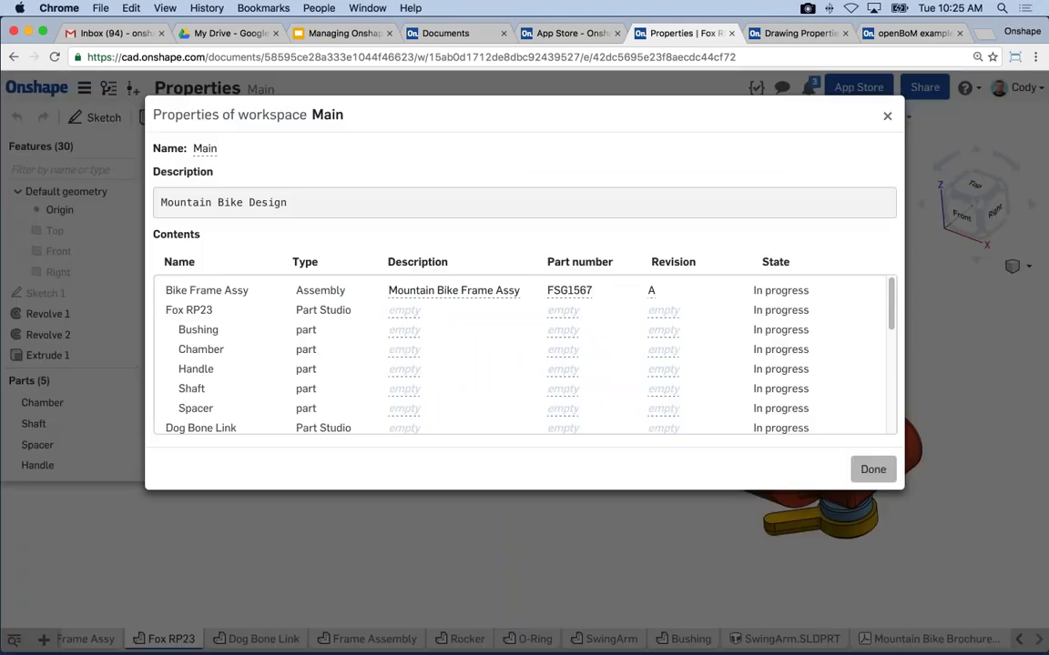
{"action": "scroll", "coordinate": [895, 365], "scroll_direction": "down", "scroll_amount": 1}
{"action": "scroll", "coordinate": [896, 365], "scroll_direction": "down", "scroll_amount": 10}
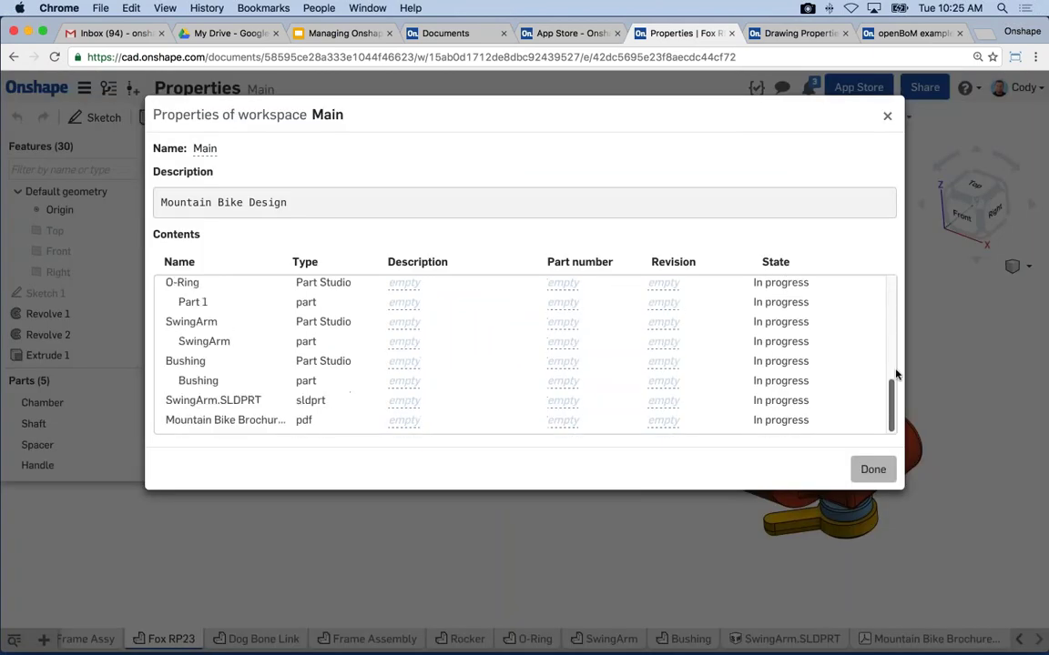
{"action": "scroll", "coordinate": [898, 301], "scroll_direction": "up", "scroll_amount": 12}
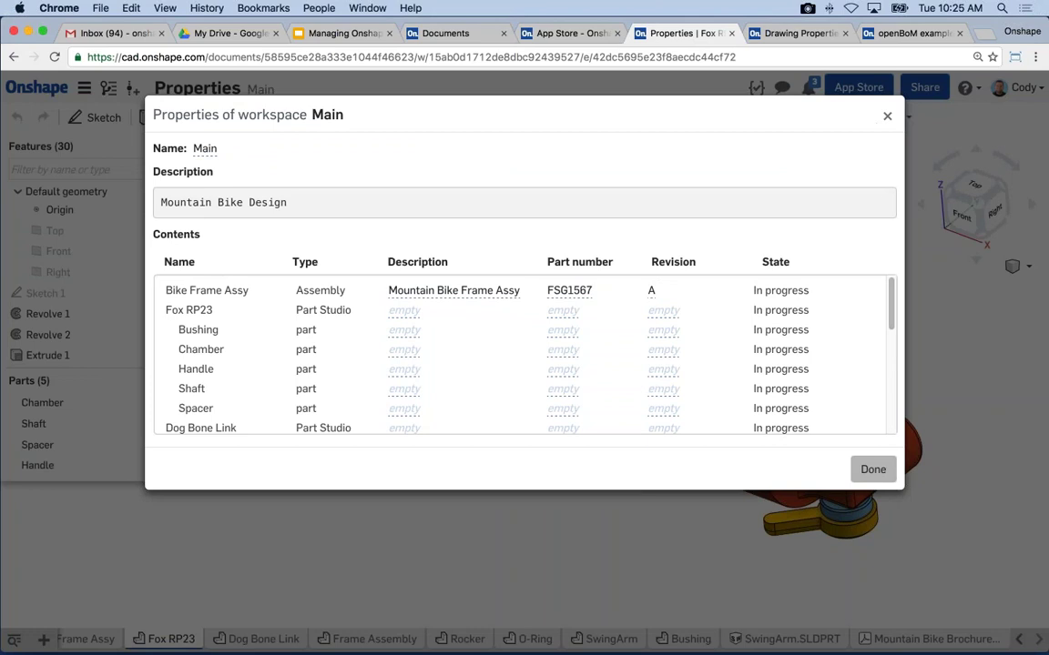
{"action": "left_click", "coordinate": [886, 116]}
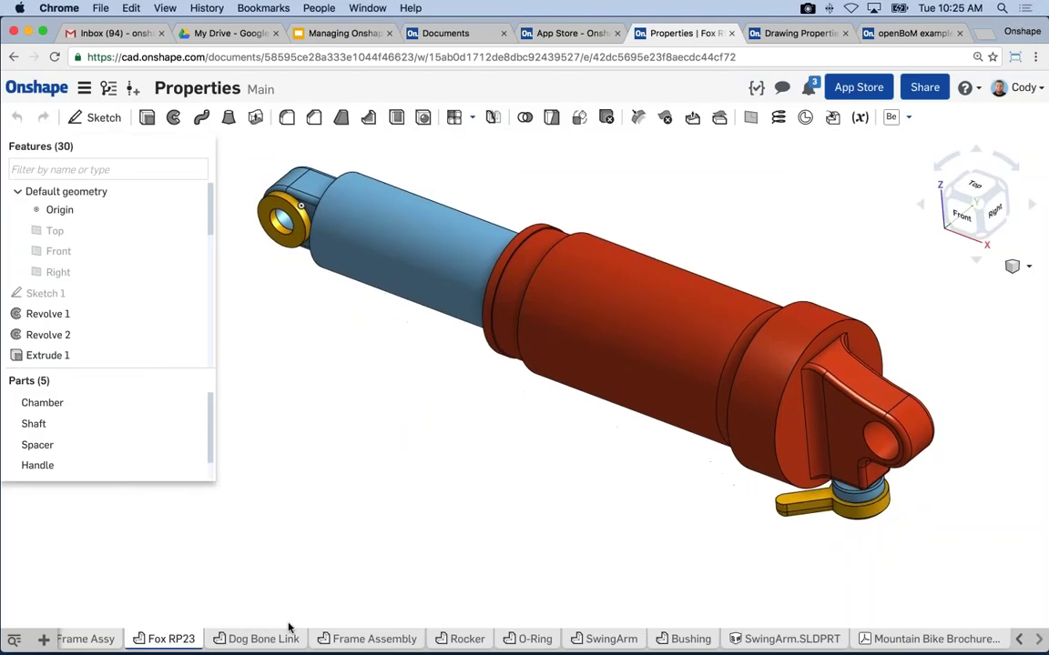
Step: View the properties of the Fox RP23 Part Studio and of its Chamber part, closing each without changes
{"action": "right_click", "coordinate": [166, 640]}
{"action": "left_click", "coordinate": [192, 492]}
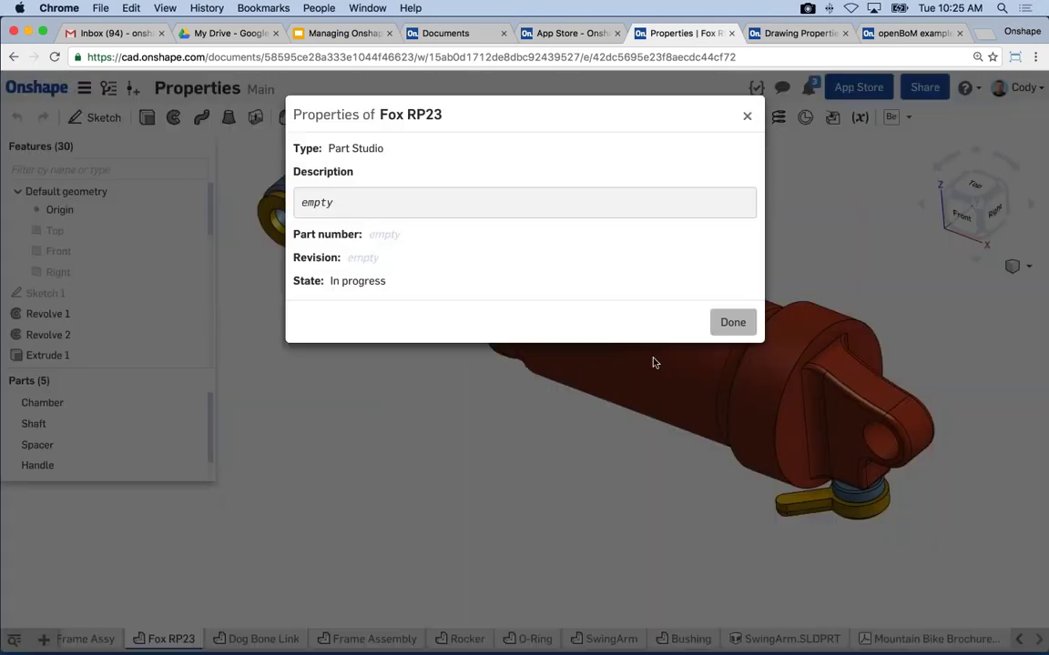
{"action": "key", "text": "Escape"}
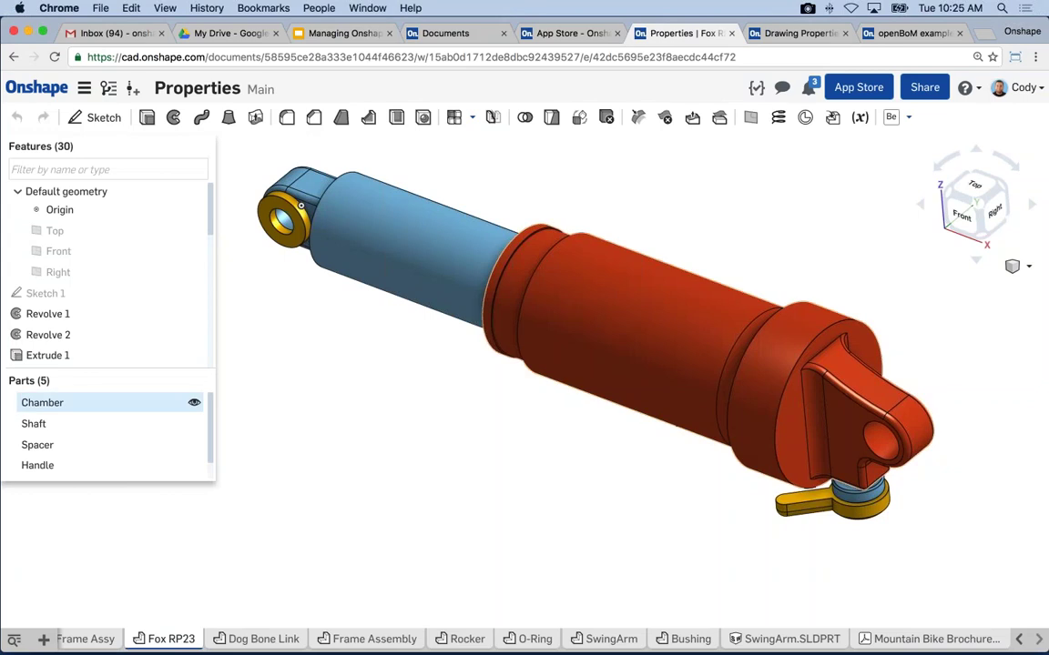
{"action": "right_click", "coordinate": [127, 402]}
{"action": "left_click", "coordinate": [164, 429]}
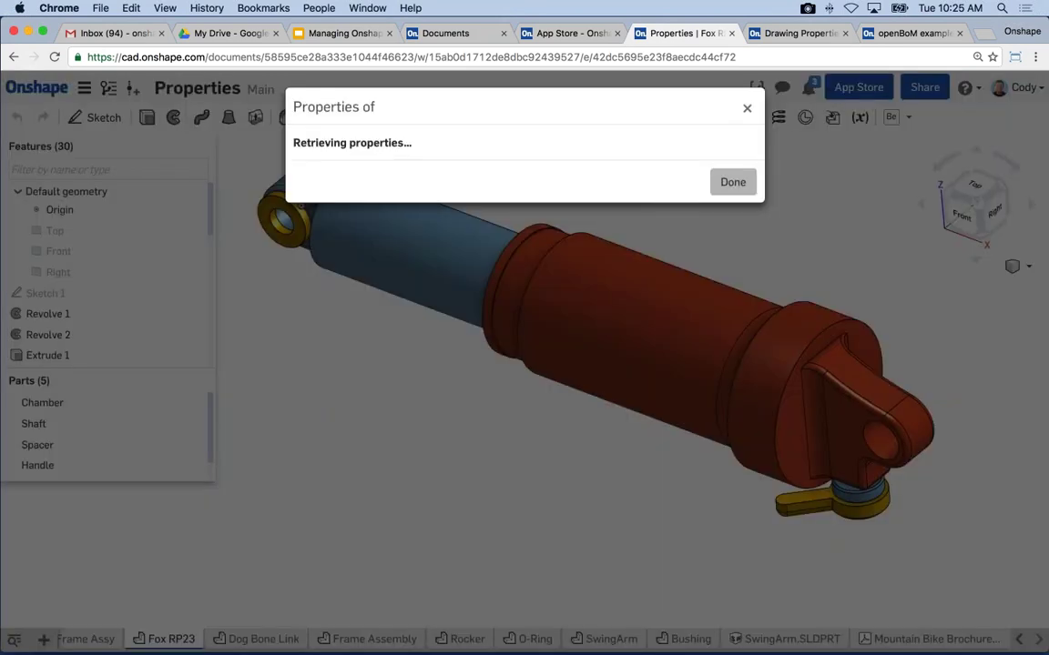
{"action": "key", "text": "Escape"}
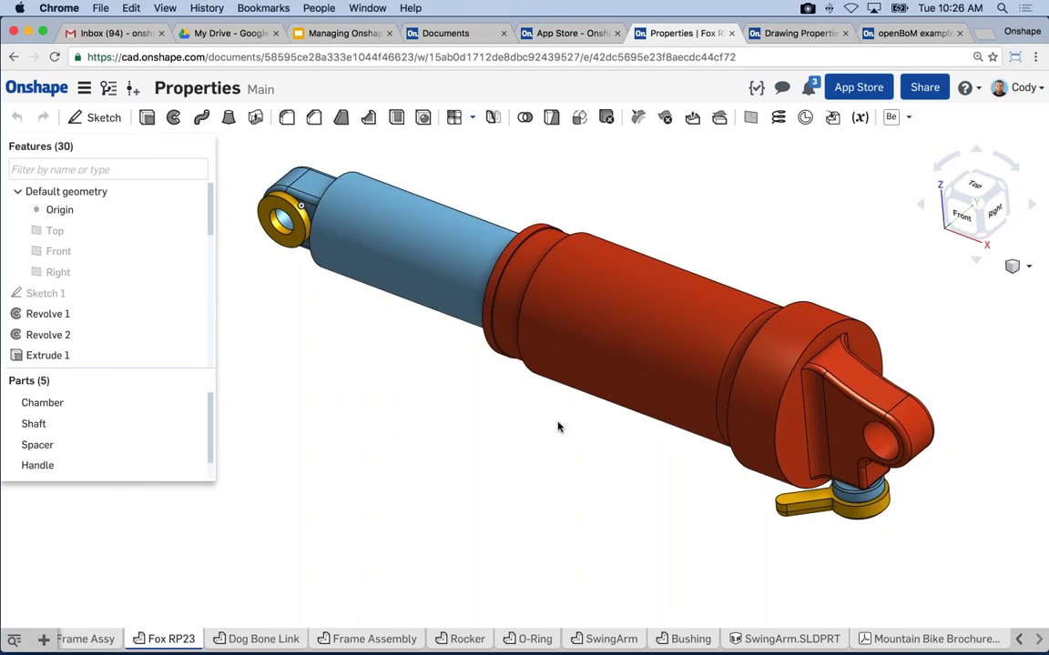
{"action": "middle_click_drag", "start_coordinate": [651, 206], "coordinate": [681, 205]}
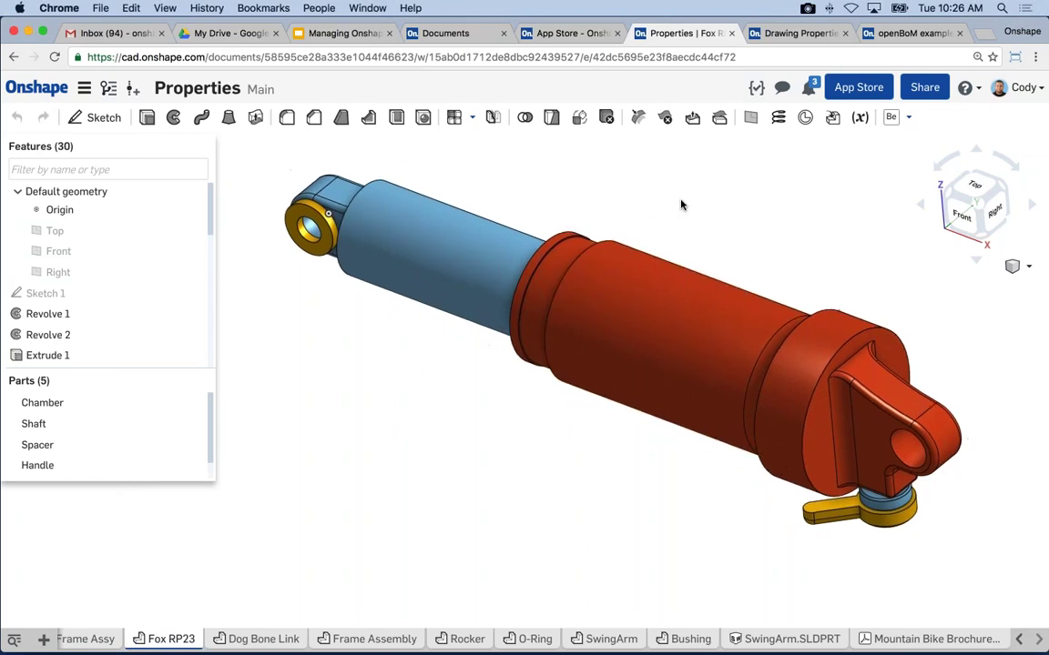